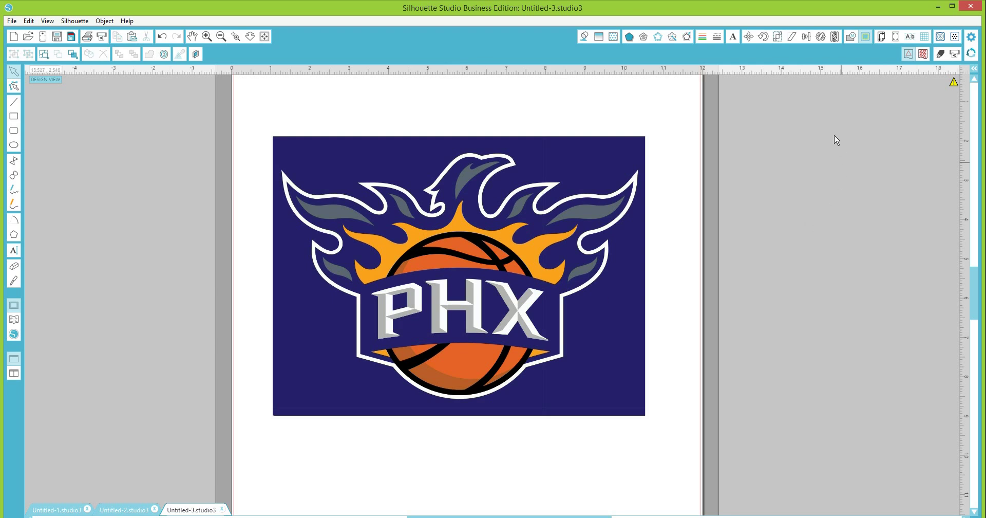
Select the whole PHX logo image as the trace area
click(866, 37)
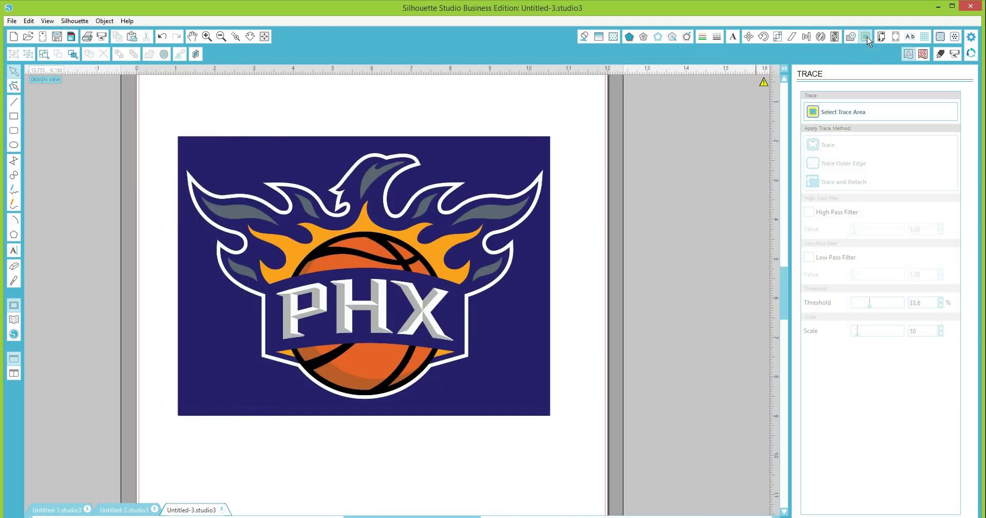
click(832, 115)
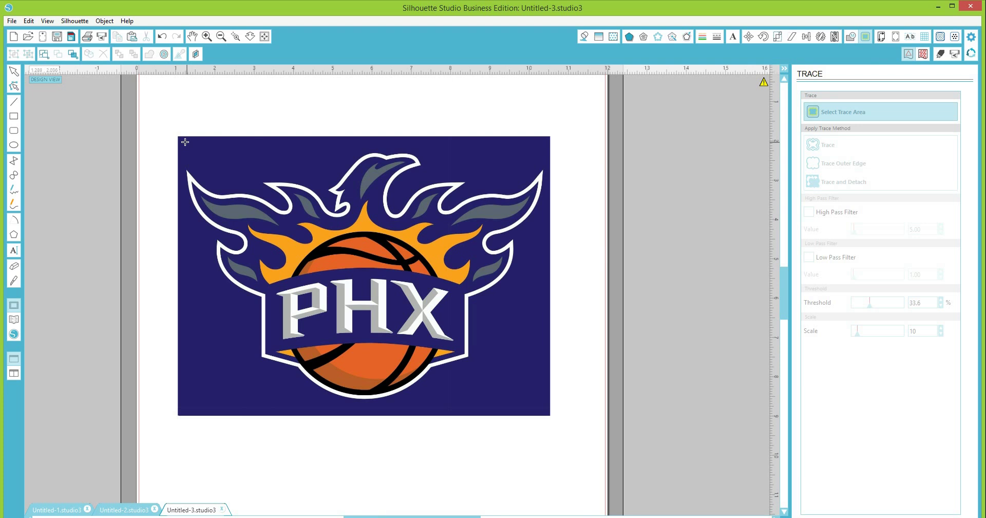
mouse_move(179, 137)
mouse_down()
mouse_move(236, 345)
mouse_move(332, 395)
mouse_move(549, 410)
mouse_up()
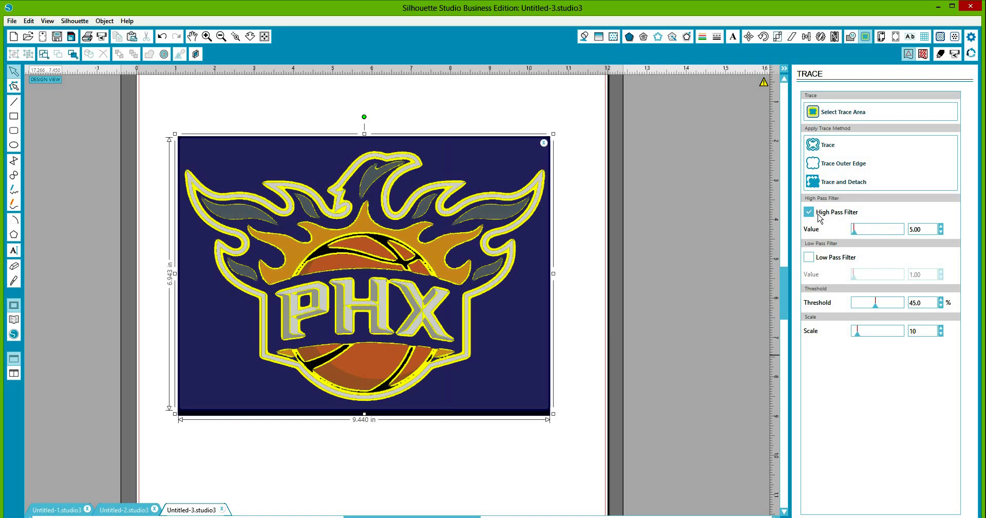
Turn off the high pass filter and set the trace threshold to 34%
click(816, 213)
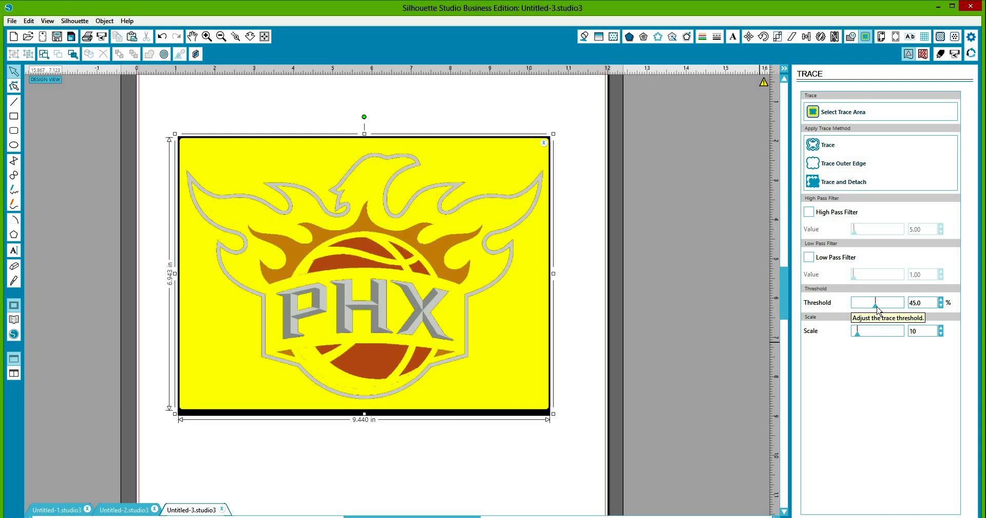
drag(876, 307, 871, 307)
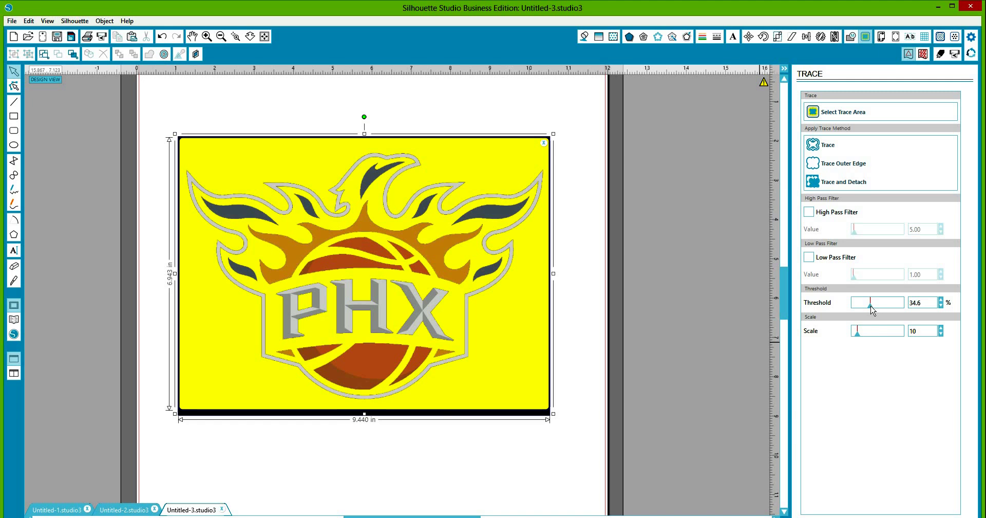
drag(938, 303, 869, 315)
text(3)
key(Return)
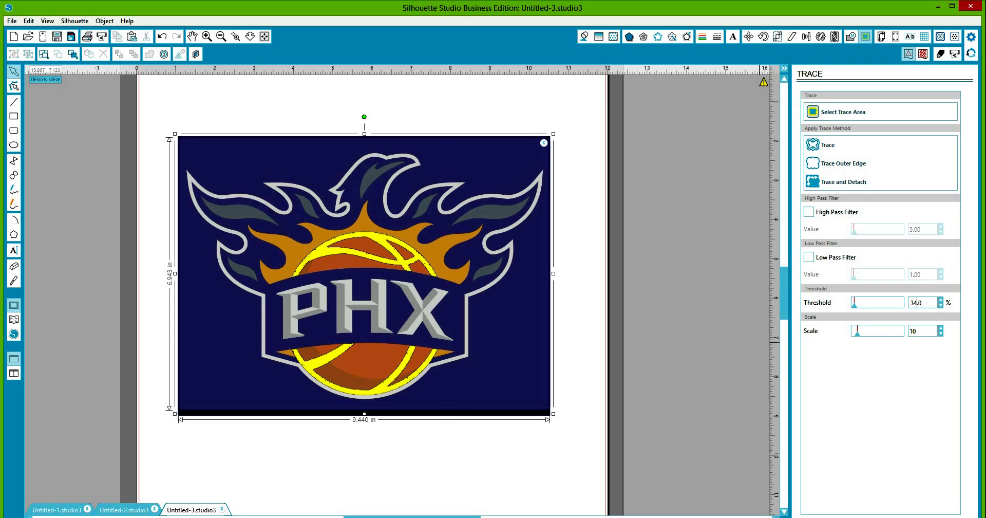
text(4)
key(Return)
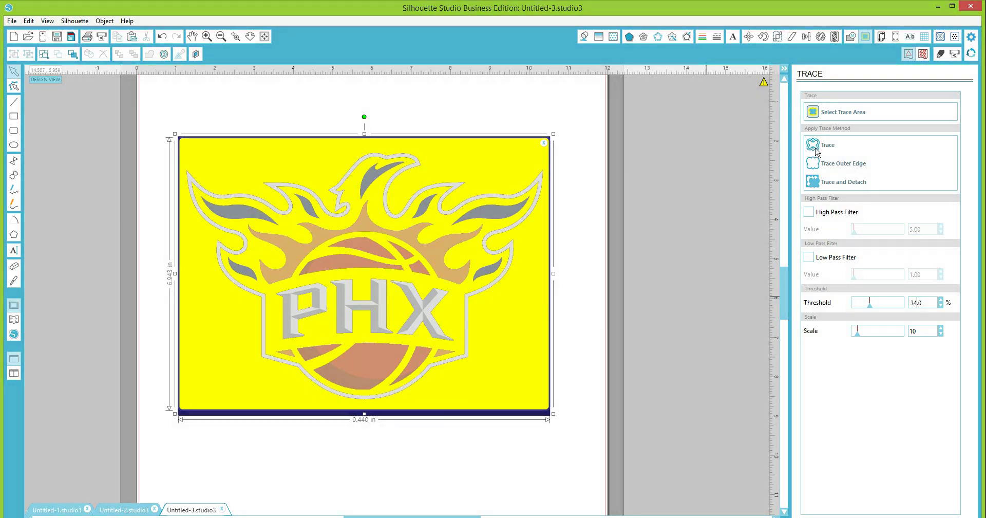
Trace the selected area and move the original logo image off the page, beside the traced outlines
click(817, 150)
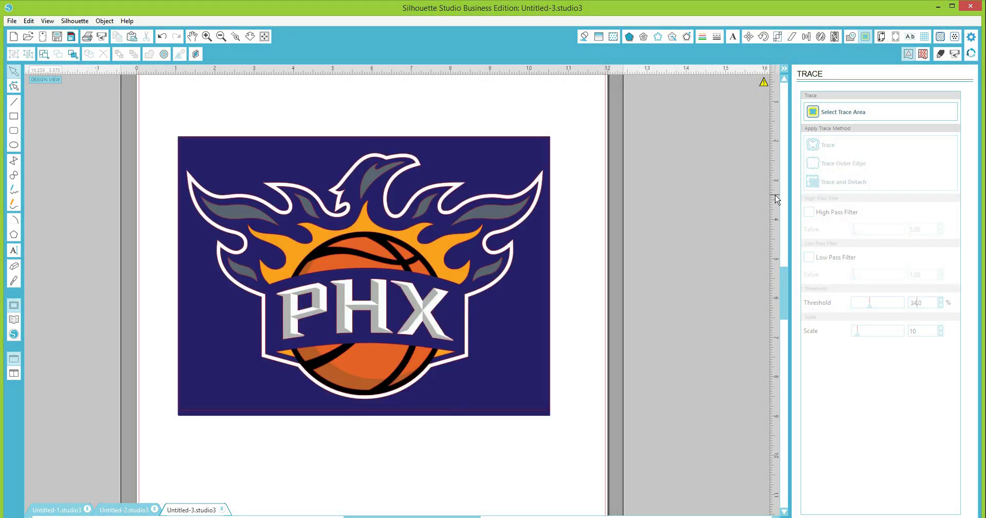
drag(533, 335, 818, 334)
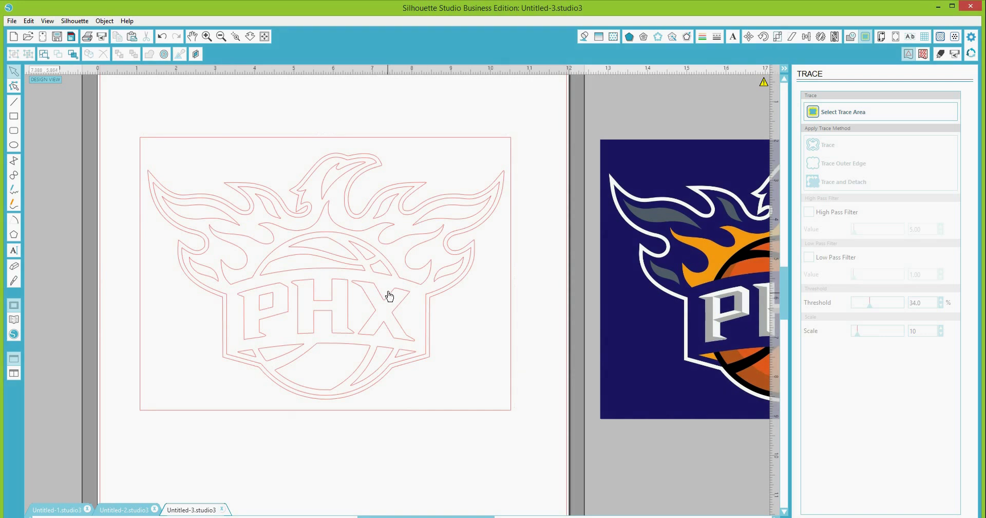
mouse_move(395, 276)
mouse_down()
mouse_move(413, 275)
mouse_move(403, 273)
mouse_up()
click(403, 272)
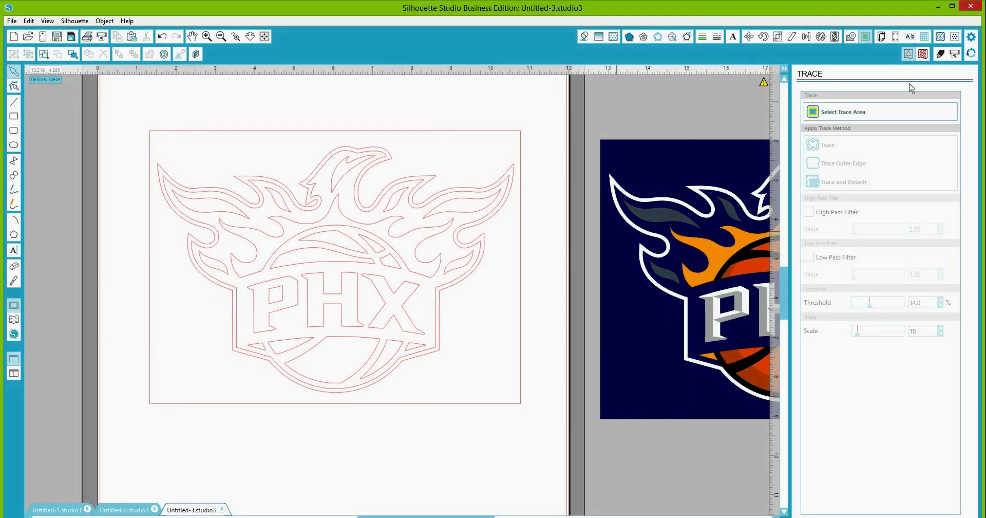
Check the cut lines of the traced logo in the cut settings
click(941, 54)
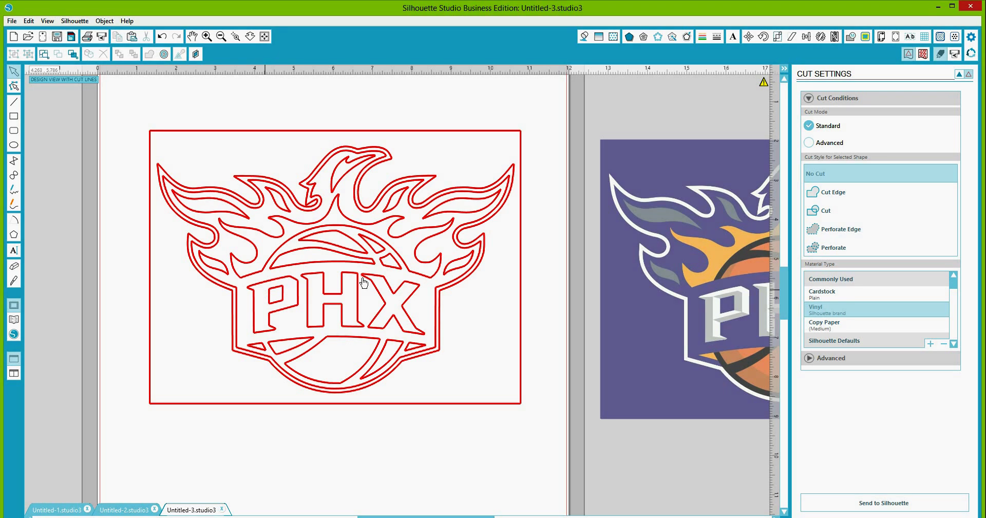
click(786, 70)
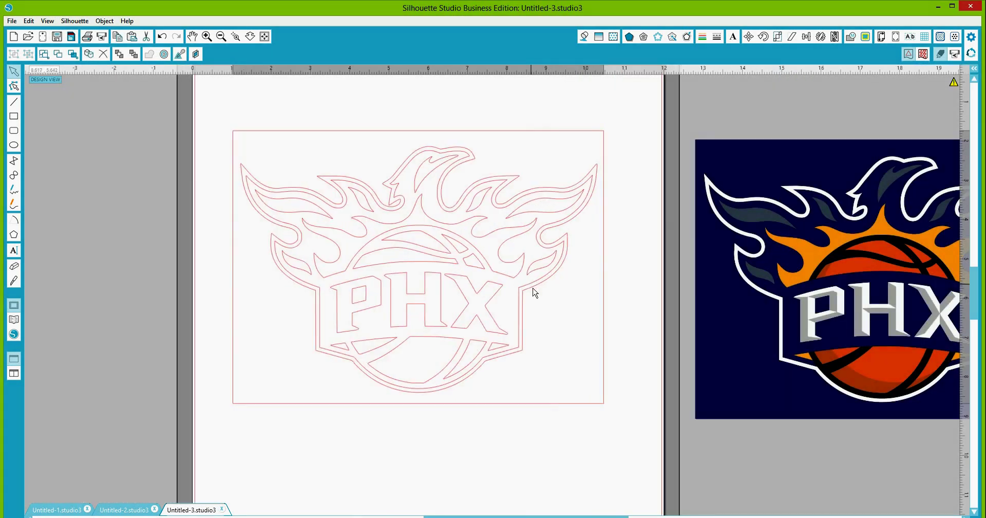
drag(538, 515, 569, 515)
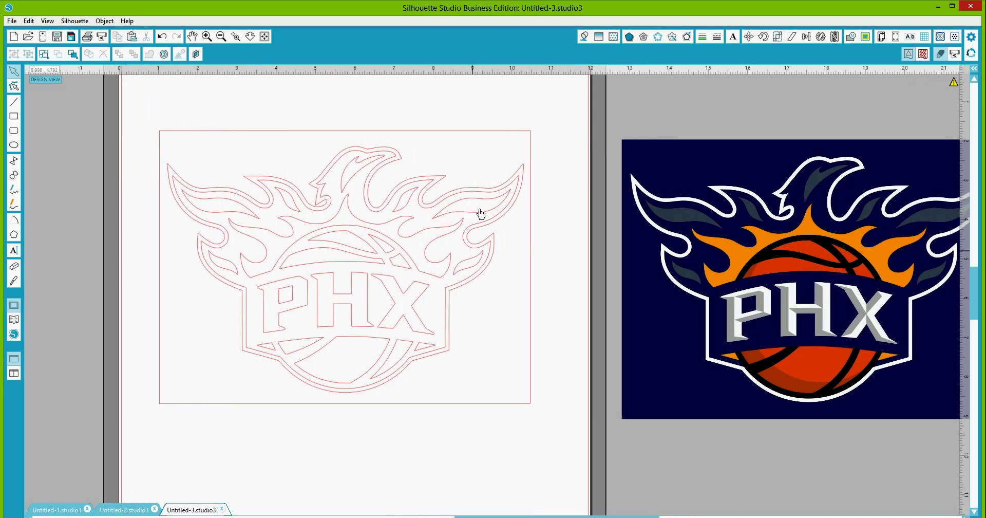
Fill the traced logo with black
click(482, 193)
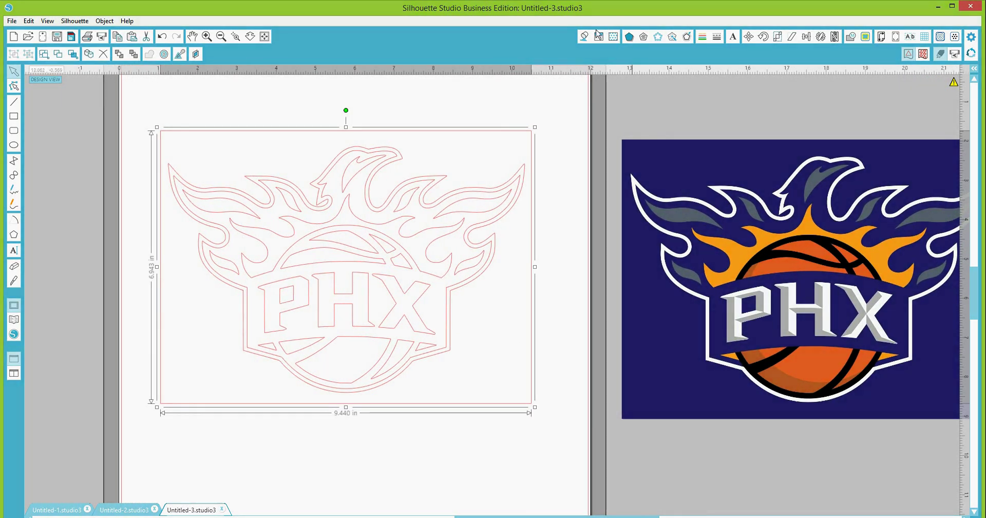
click(583, 36)
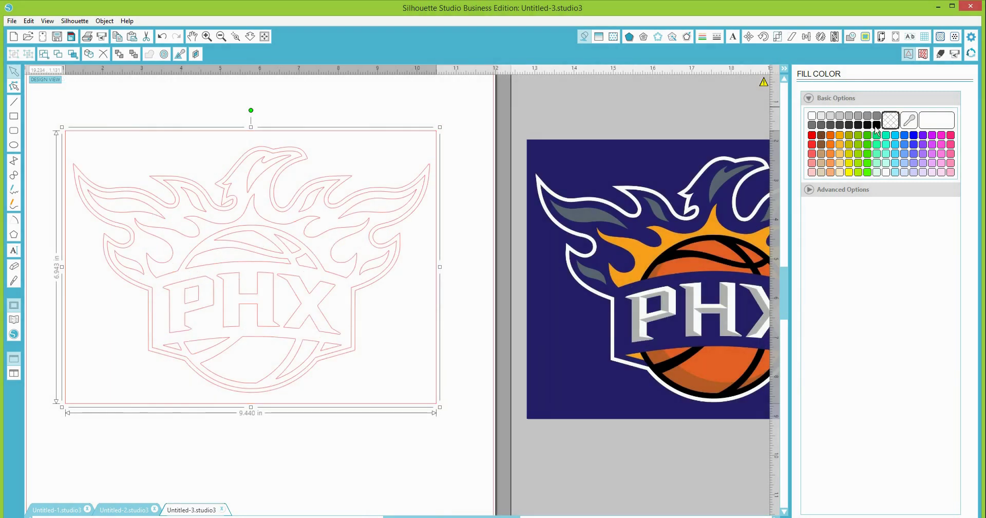
click(877, 125)
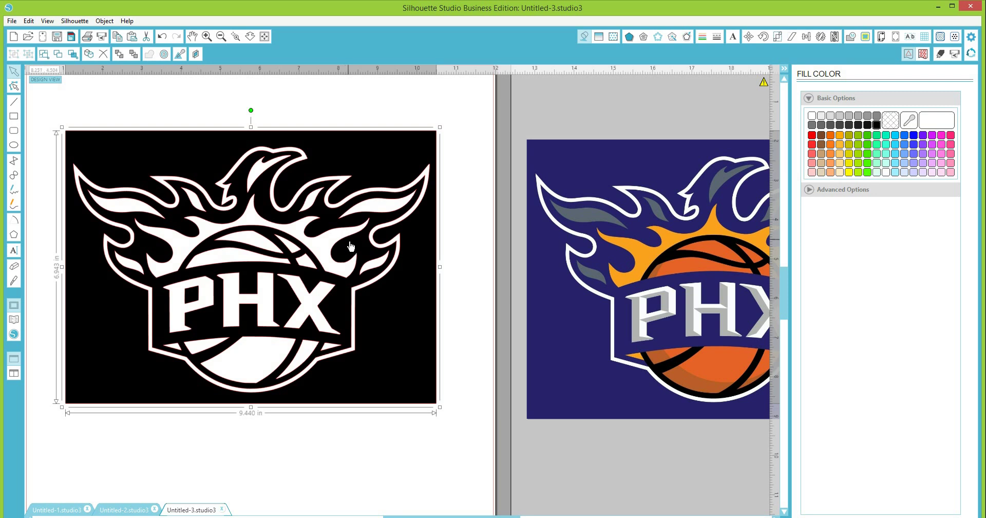
click(276, 118)
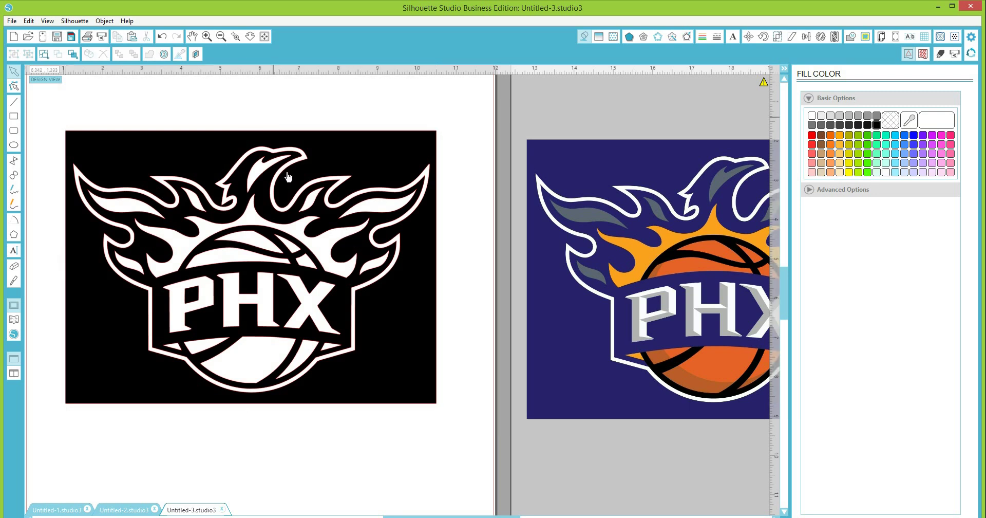
Release the compound path of the black-filled traced logo
mouse_move(260, 222)
mouse_down()
mouse_move(353, 218)
mouse_move(275, 219)
mouse_up()
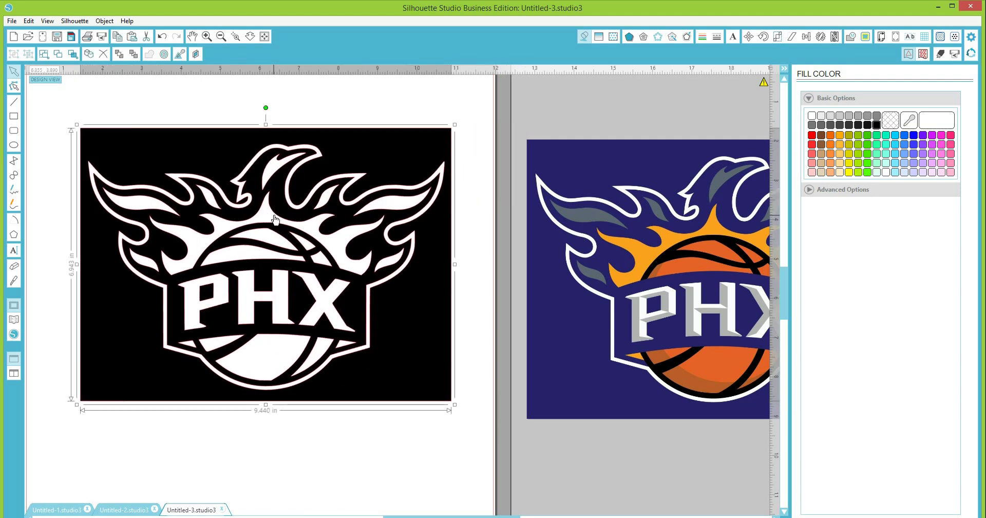
right_click(274, 219)
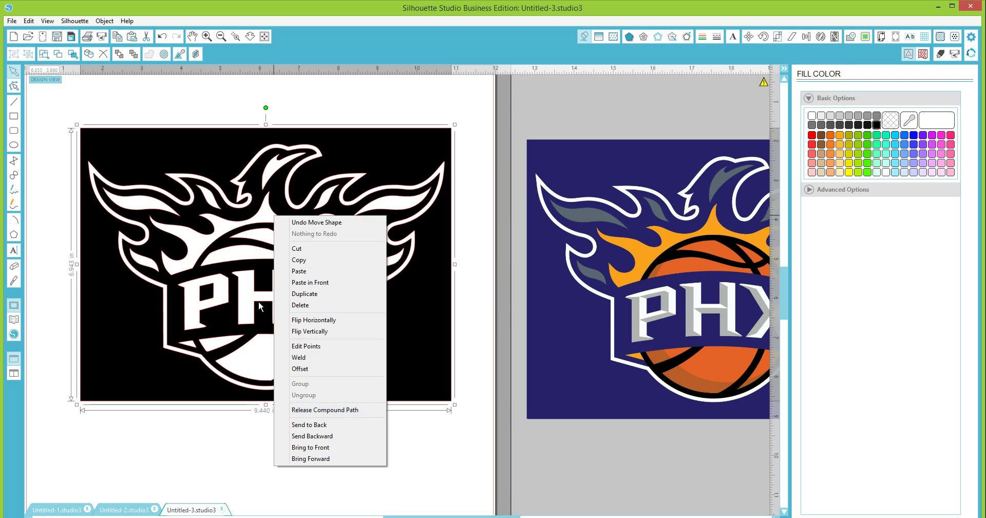
click(315, 409)
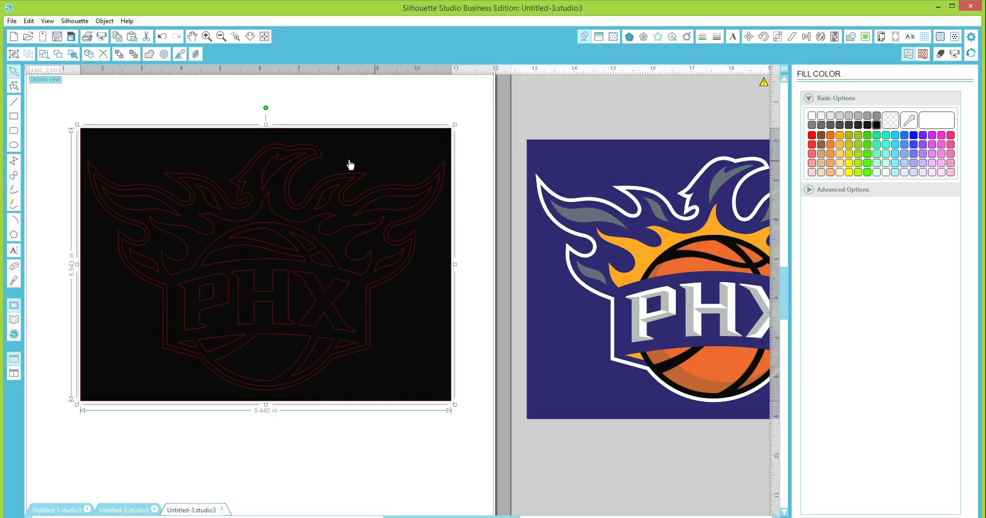
drag(261, 170, 296, 168)
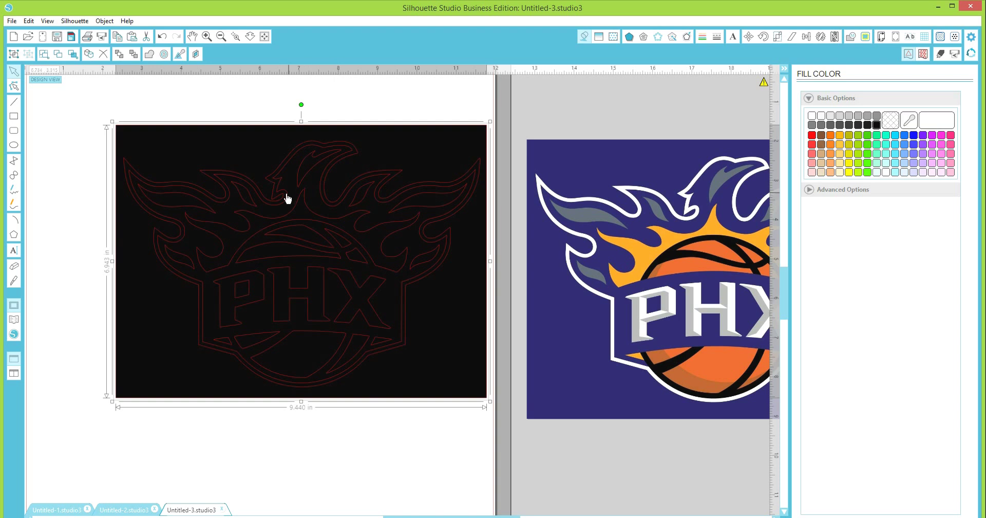
click(207, 97)
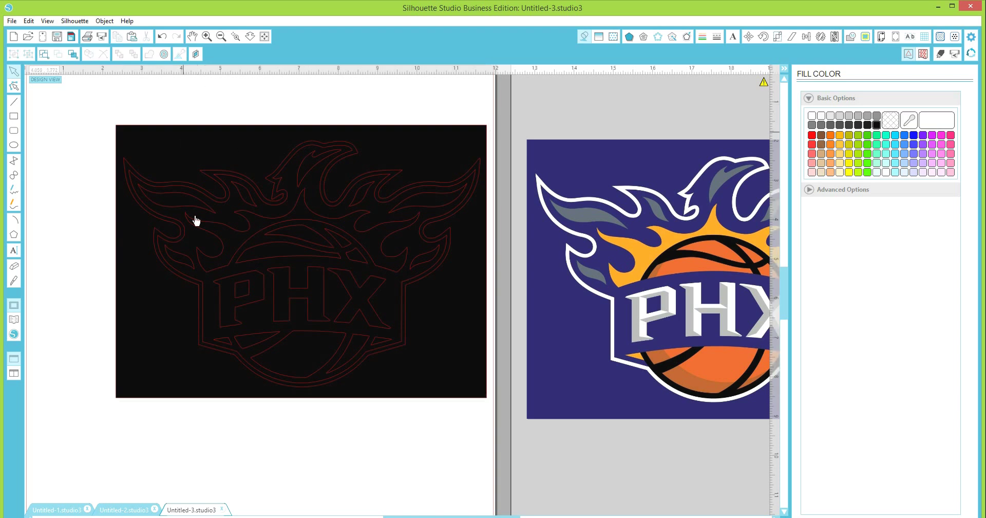
Try moving the letter H, the background and the logo outlines as separate pieces, and undo the background and outline moves
click(257, 291)
drag(257, 290, 302, 284)
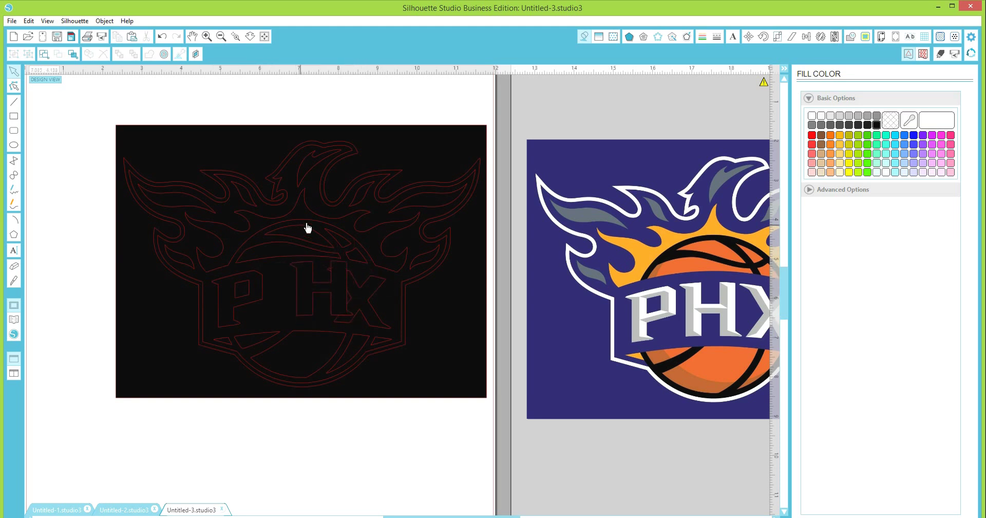
drag(476, 156, 177, 177)
drag(316, 164, 328, 156)
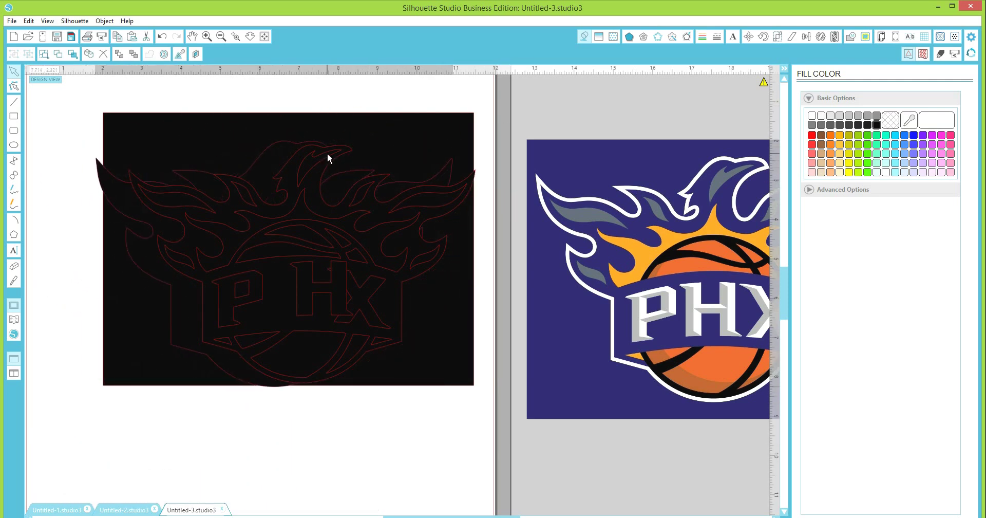
click(163, 37)
click(163, 37)
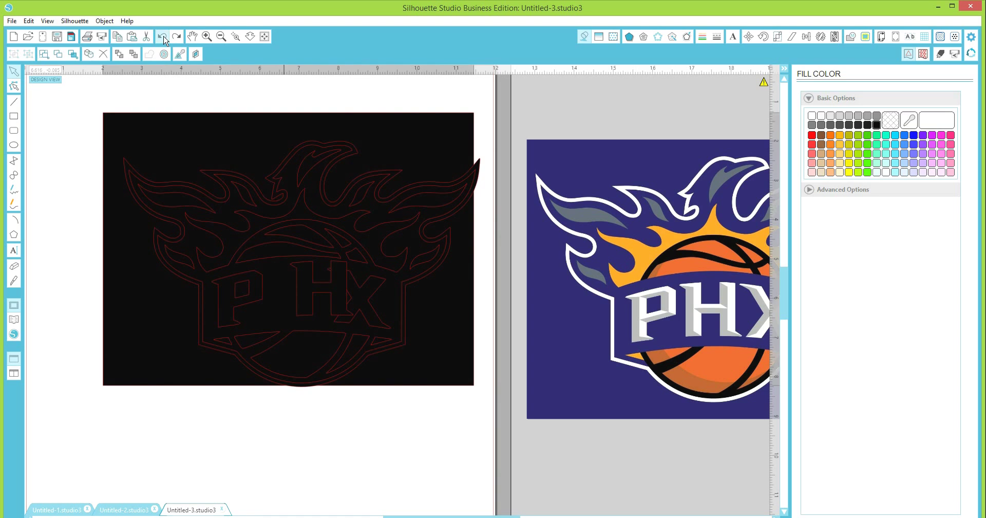
click(163, 37)
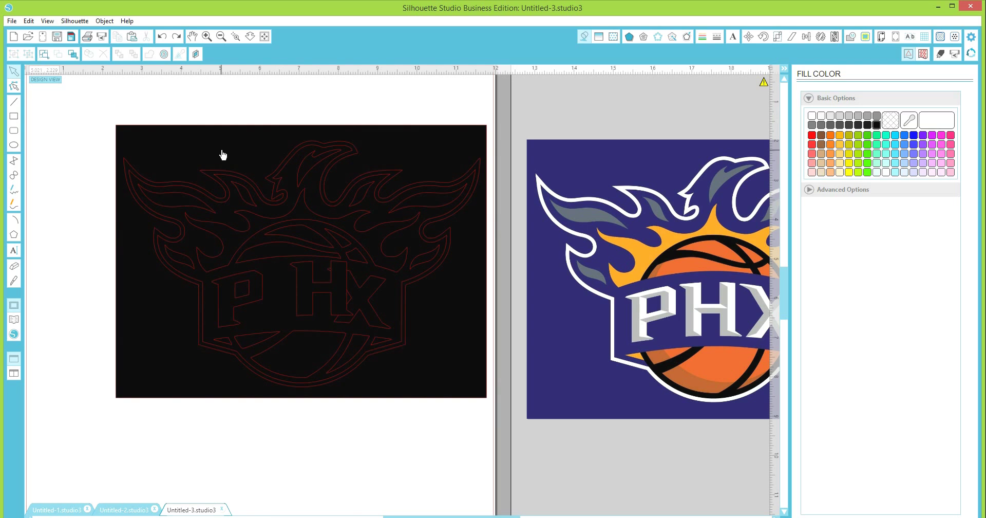
Fill the traced background rectangle with the dark purple sampled from the original logo image
click(357, 158)
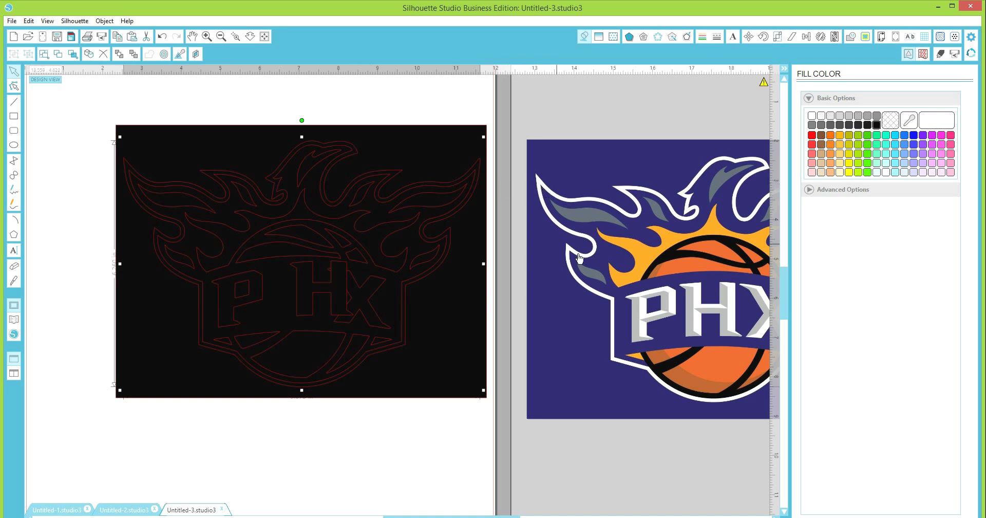
click(450, 149)
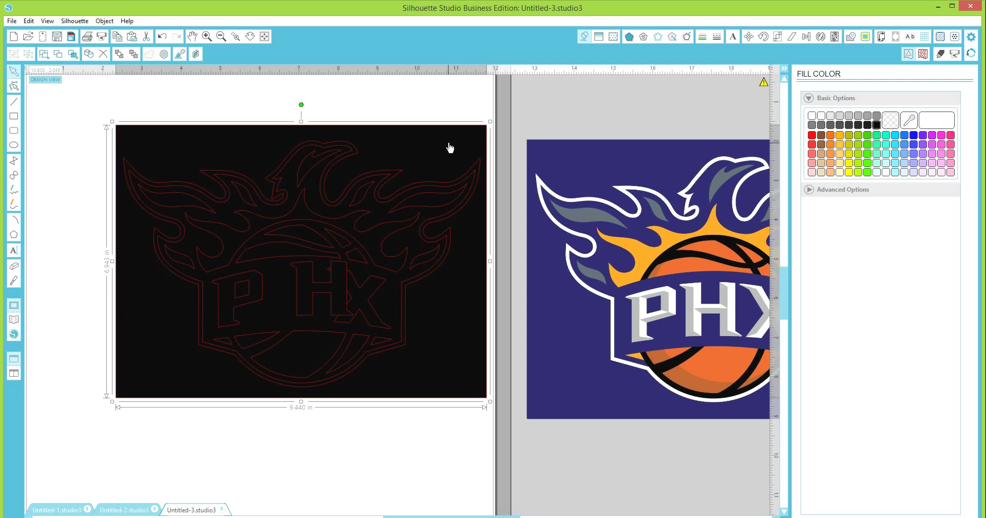
click(925, 135)
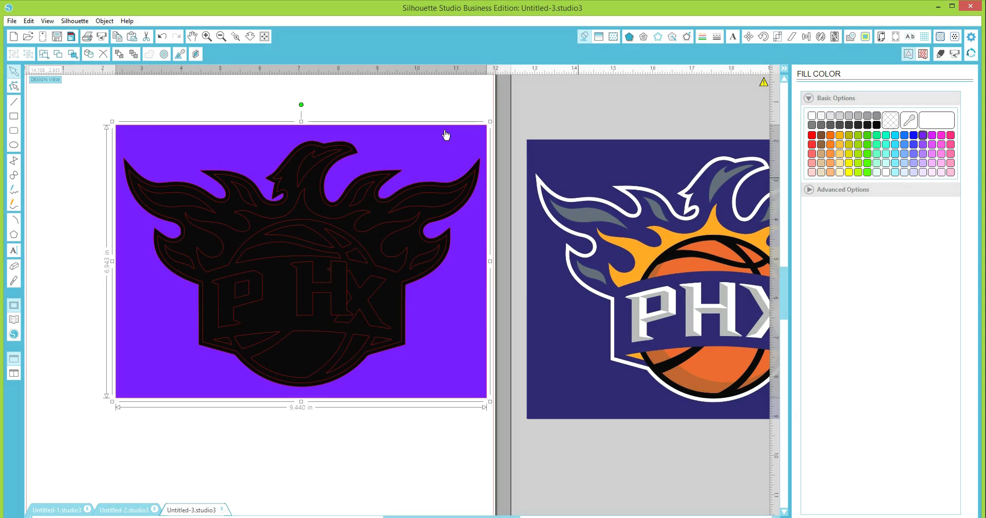
click(162, 37)
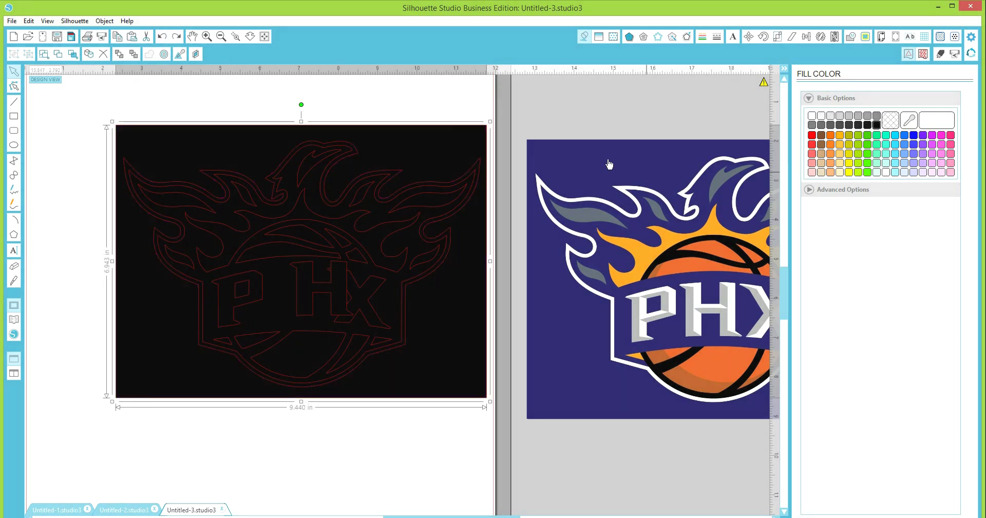
click(909, 123)
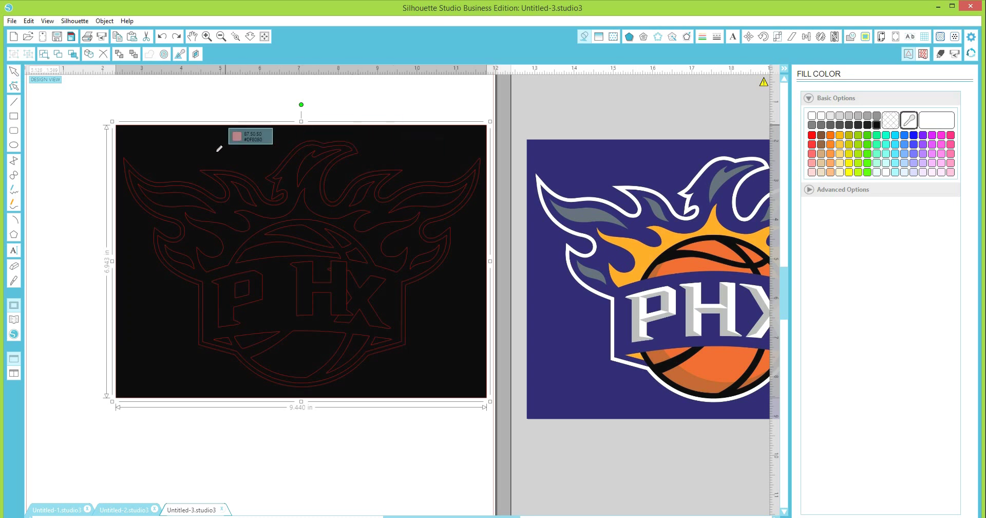
click(658, 154)
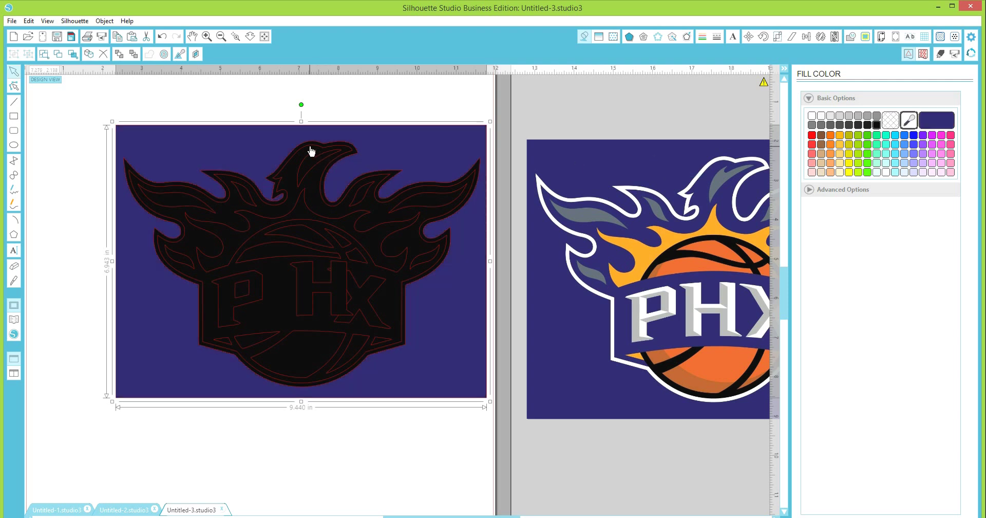
Fill the phoenix body shape inside the outer outline with the same sampled purple and place the H back between P and X
click(379, 213)
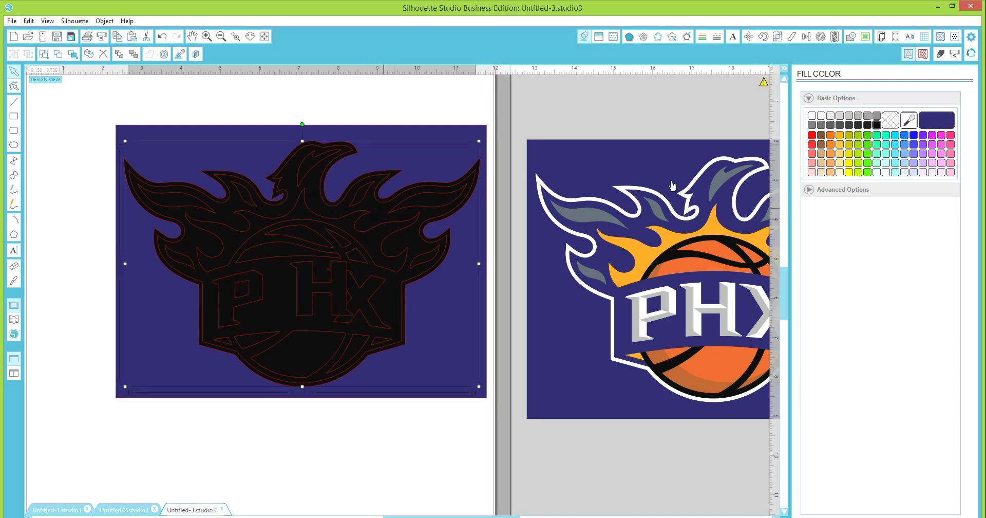
click(942, 120)
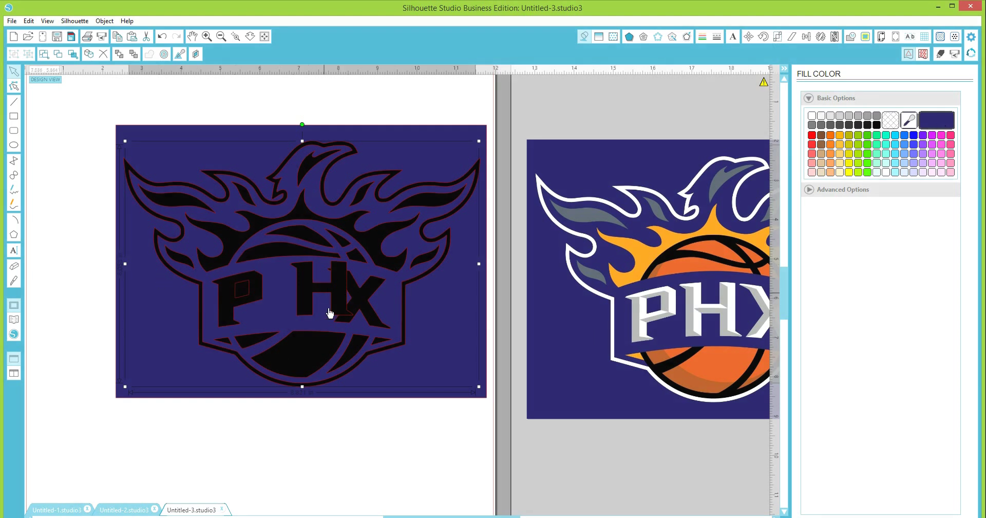
key(Escape)
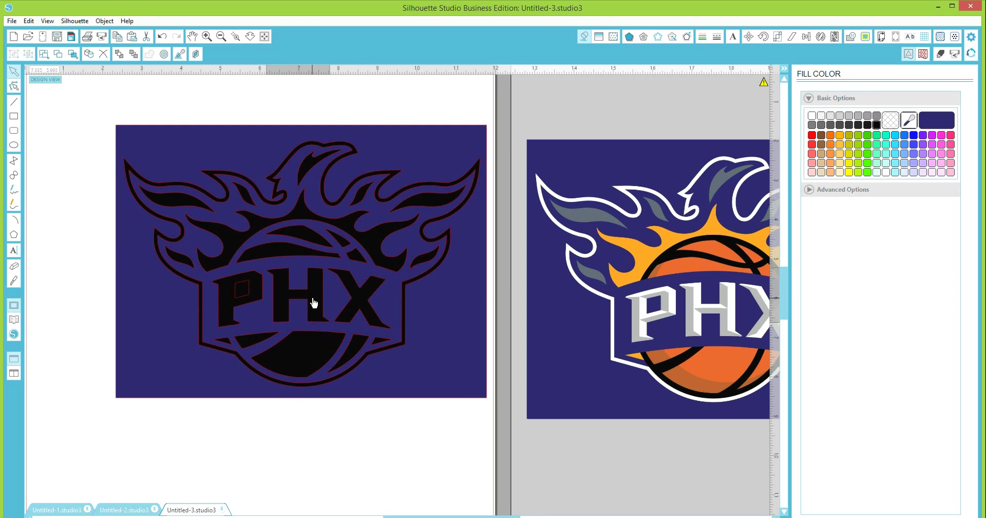
Fill the phoenix logo's outer outline shape with white
key(Escape)
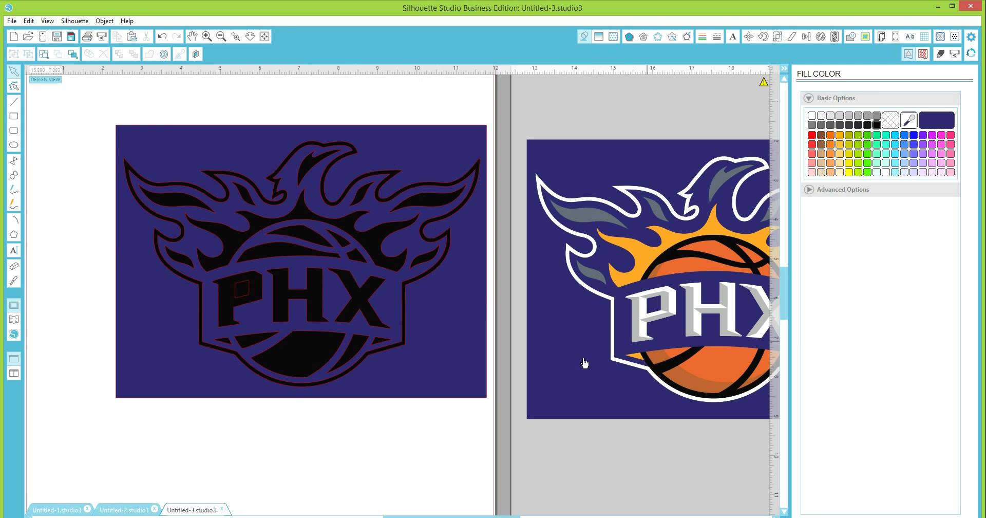
click(477, 171)
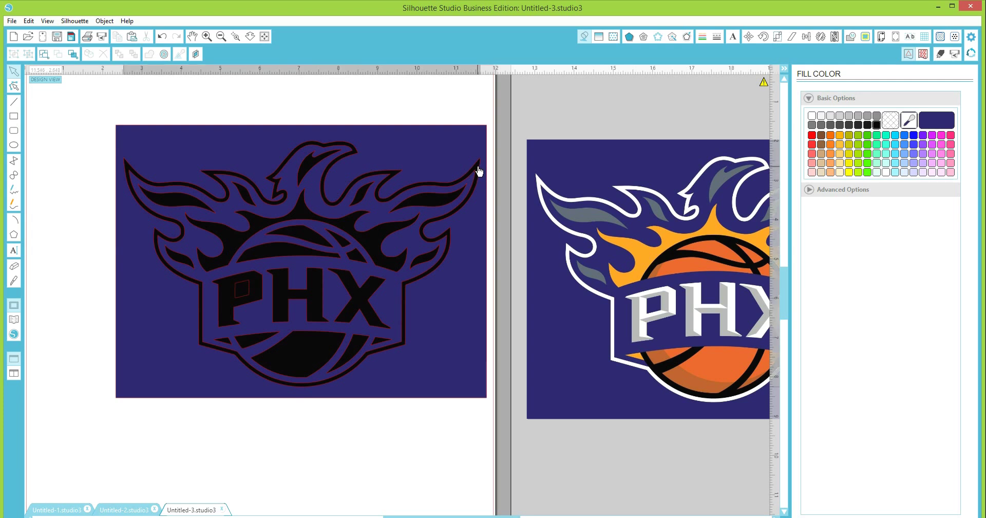
click(811, 116)
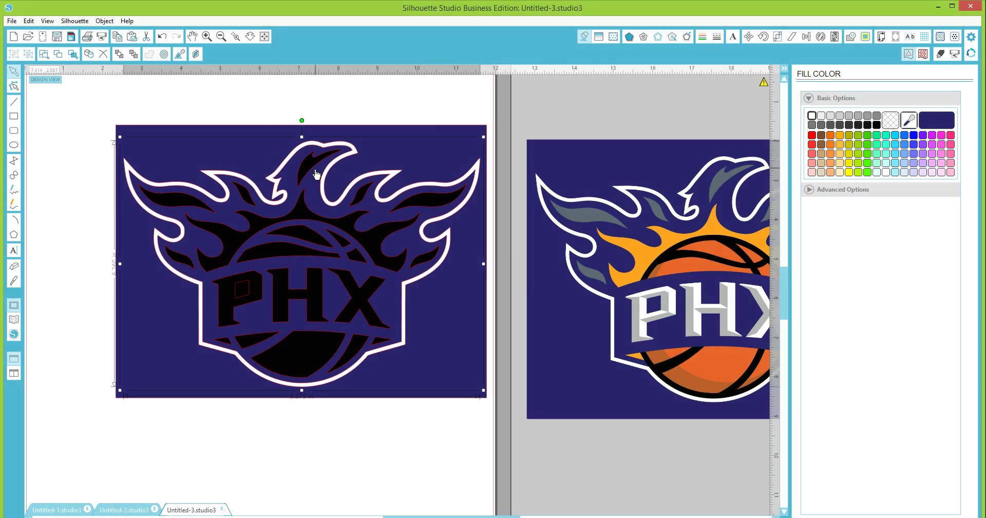
Fill the feather accents on both wings and the accent on the phoenix head with medium grey
click(179, 265)
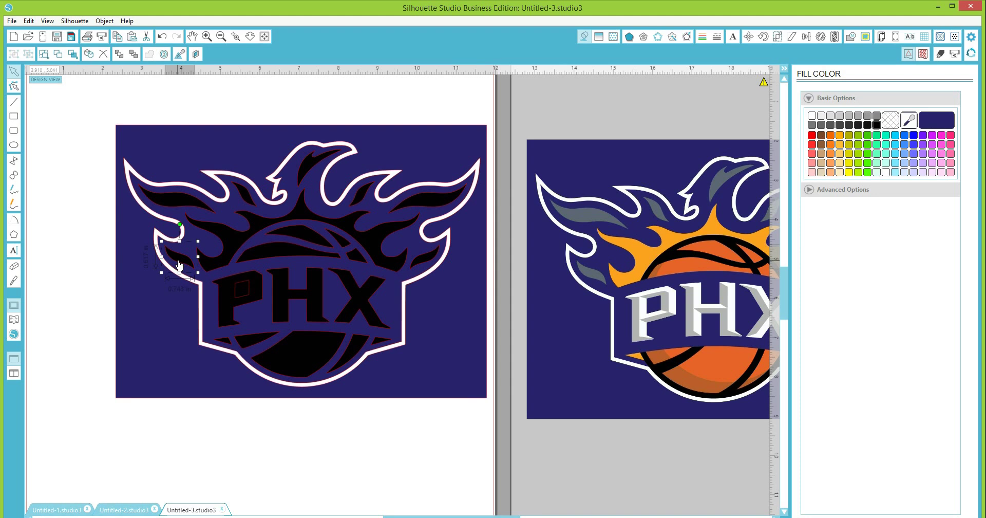
shift+click(163, 208)
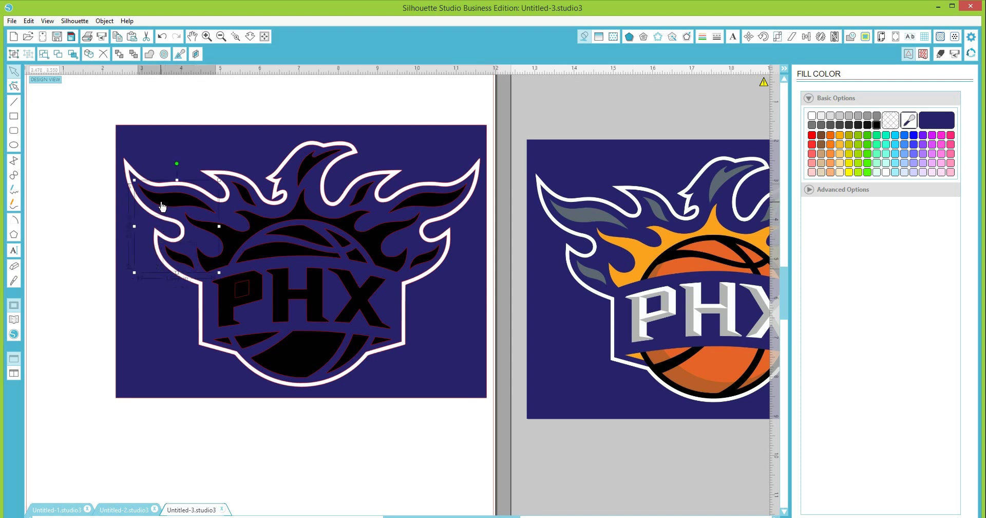
shift+click(247, 198)
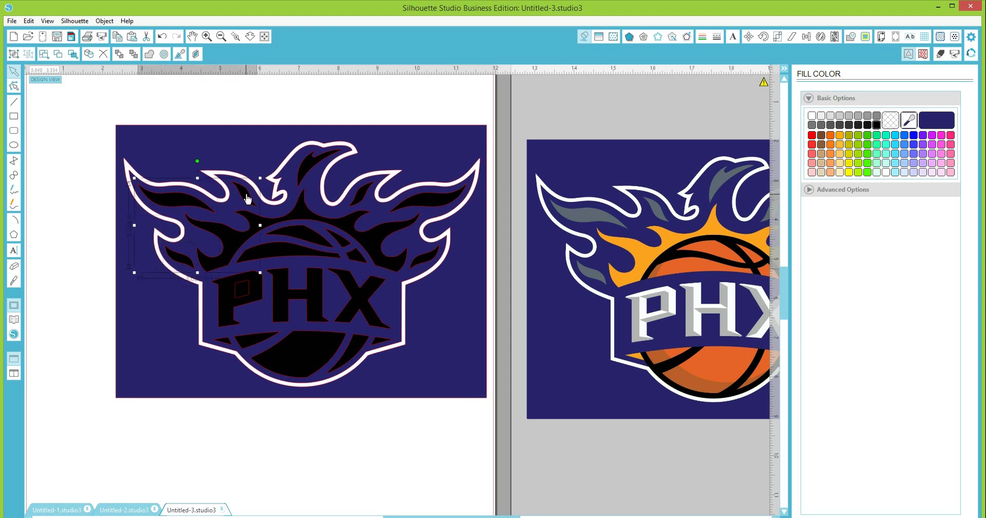
shift+click(307, 173)
shift+click(362, 201)
shift+click(427, 206)
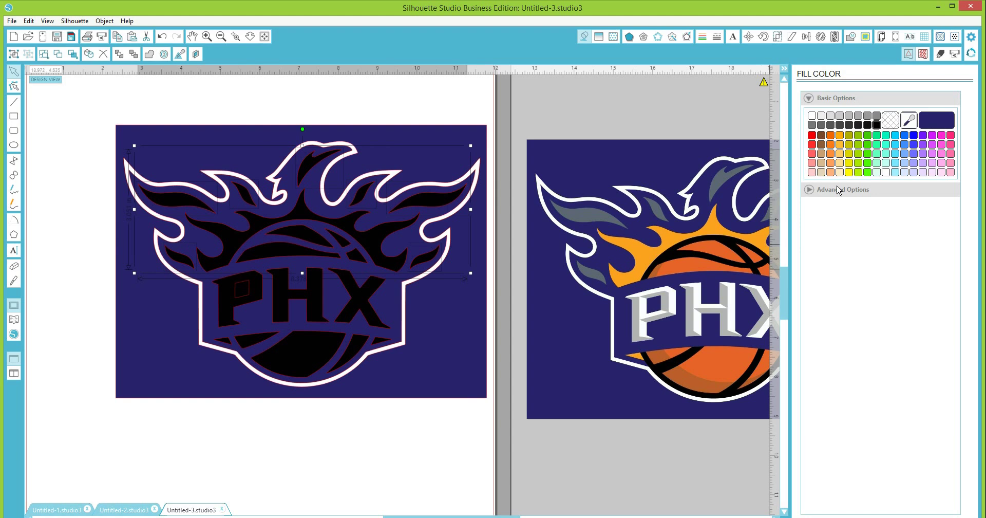
click(878, 118)
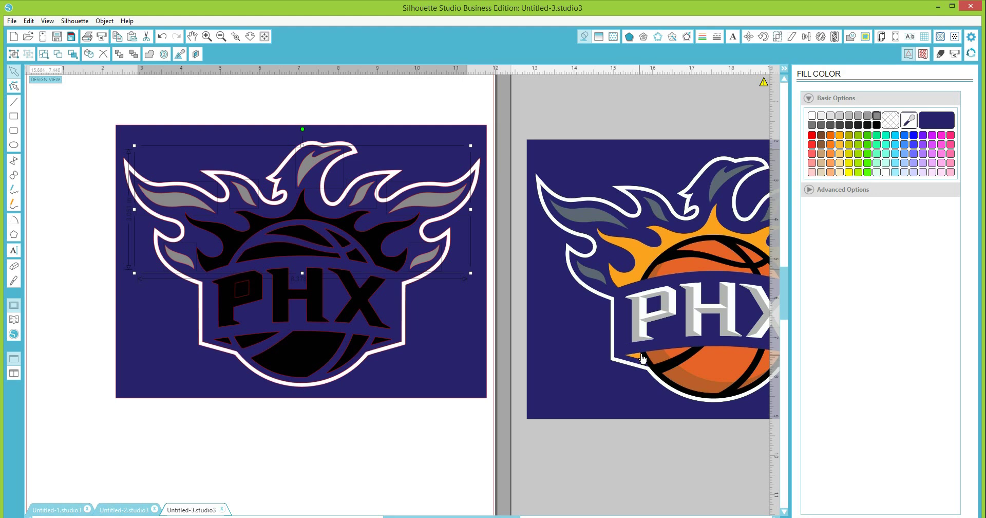
Move the original logo image closer to the tracing and fill the flames and the two small lower flame tips with yellow-orange
drag(644, 374, 568, 394)
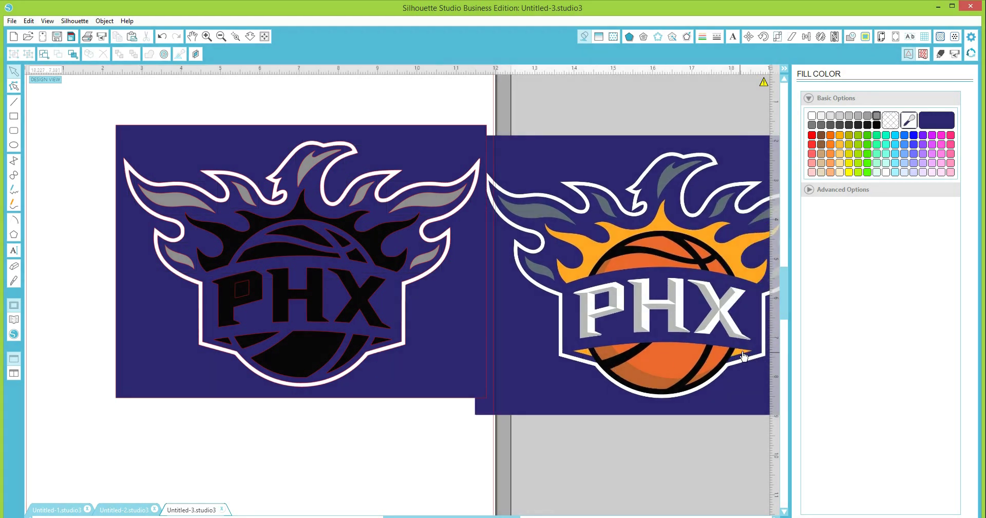
click(374, 245)
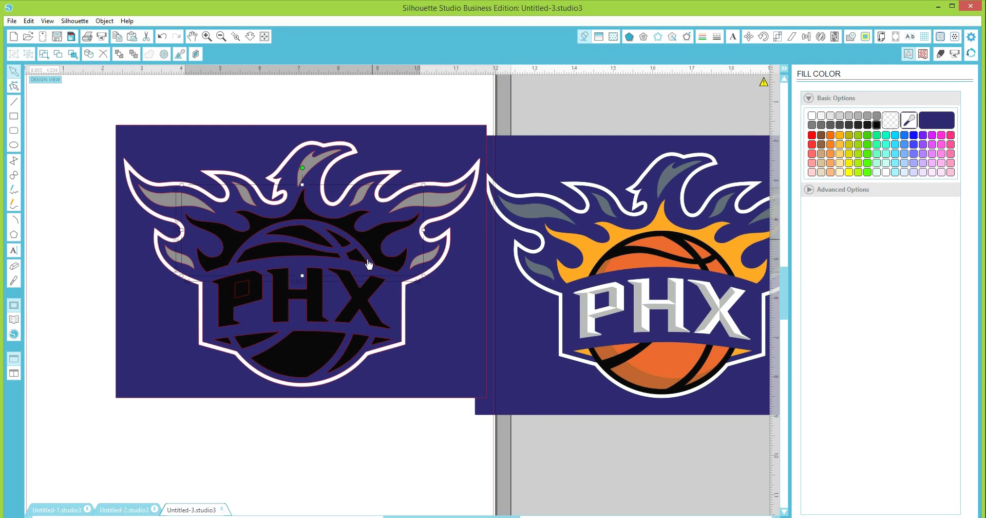
shift+click(380, 344)
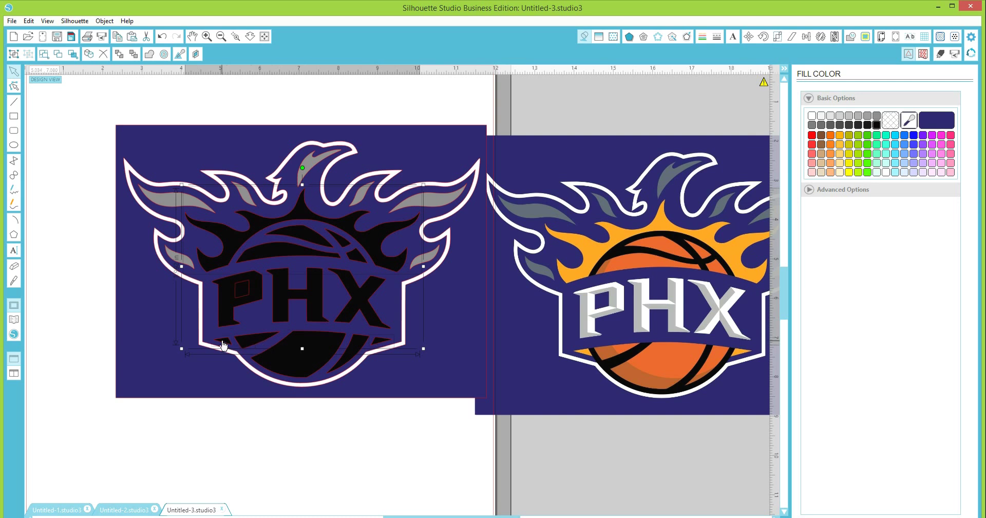
click(839, 136)
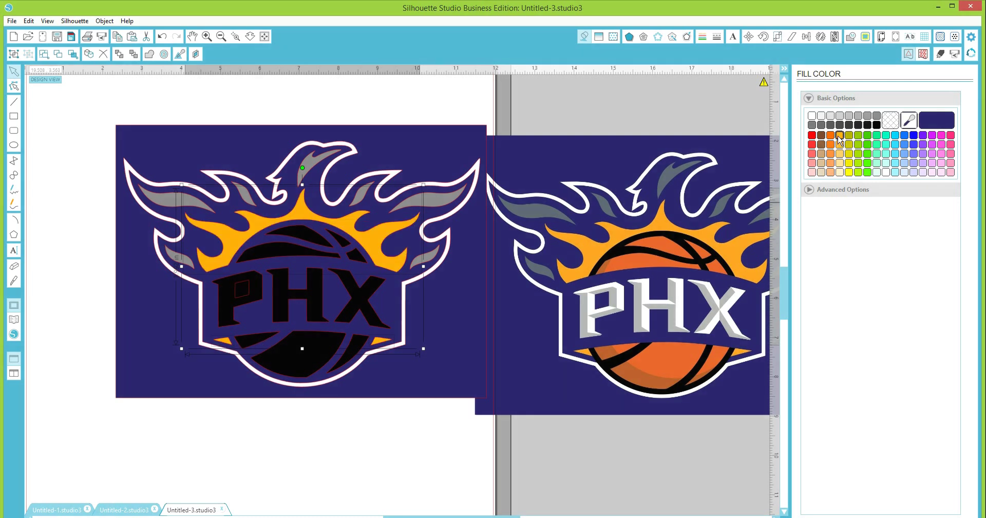
Group the yellow-orange flame pieces, try moving the group, and undo the move
right_click(376, 247)
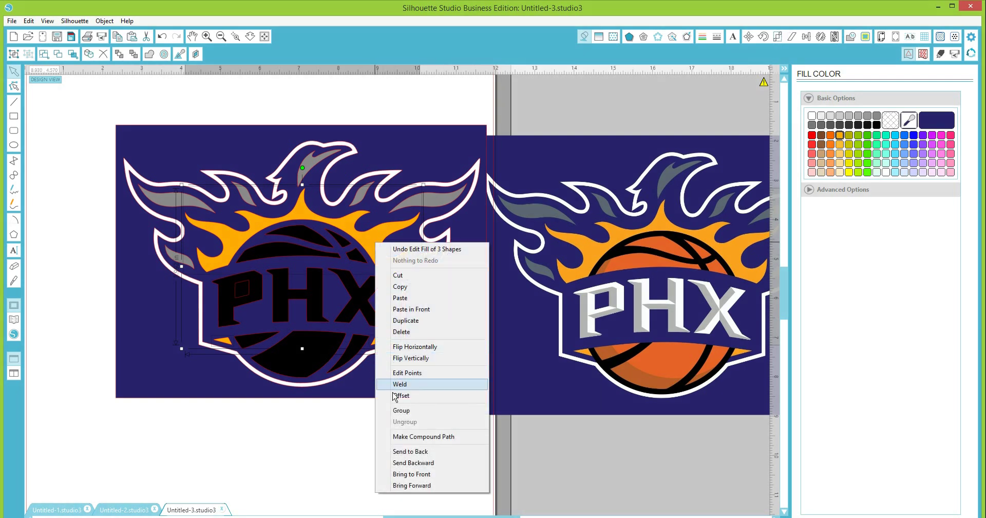
click(402, 411)
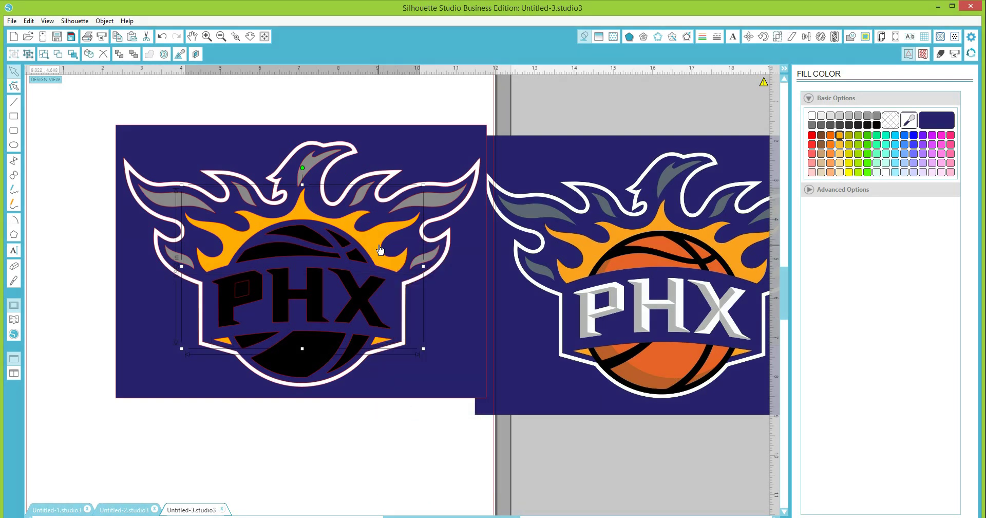
mouse_move(349, 241)
mouse_down()
mouse_move(293, 328)
mouse_move(180, 177)
mouse_move(300, 146)
mouse_move(379, 195)
mouse_move(340, 298)
mouse_move(239, 246)
mouse_move(277, 226)
mouse_move(345, 244)
mouse_up()
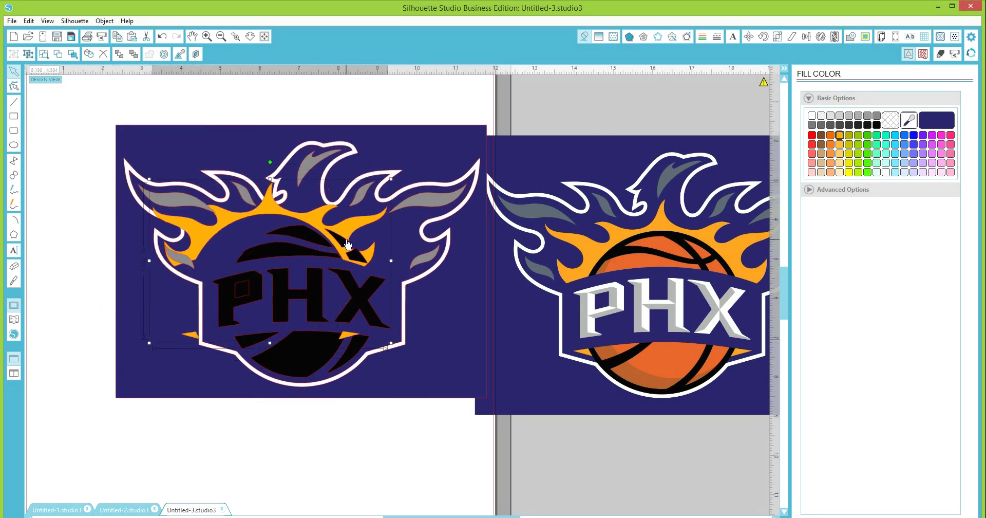
click(163, 37)
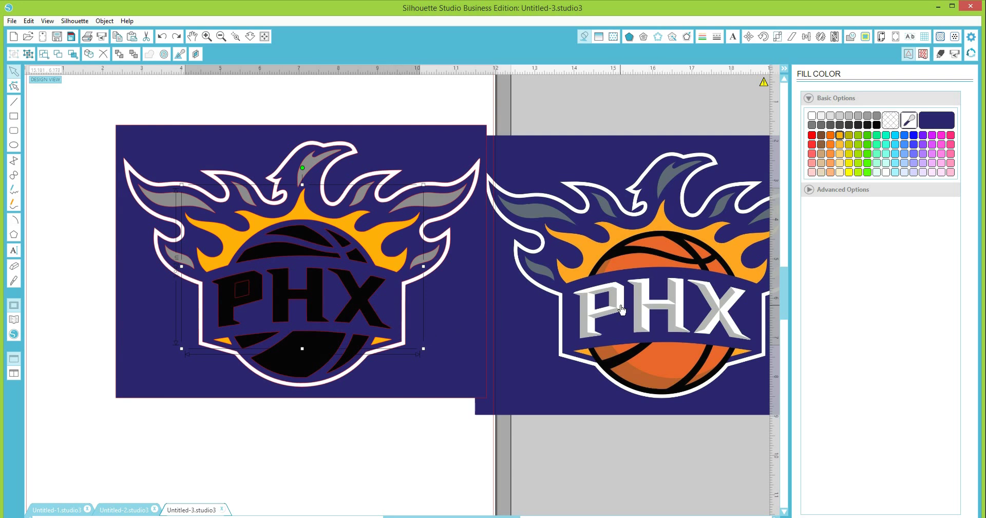
Fill all the basketball panels above and below the PHX lettering with orange
click(294, 236)
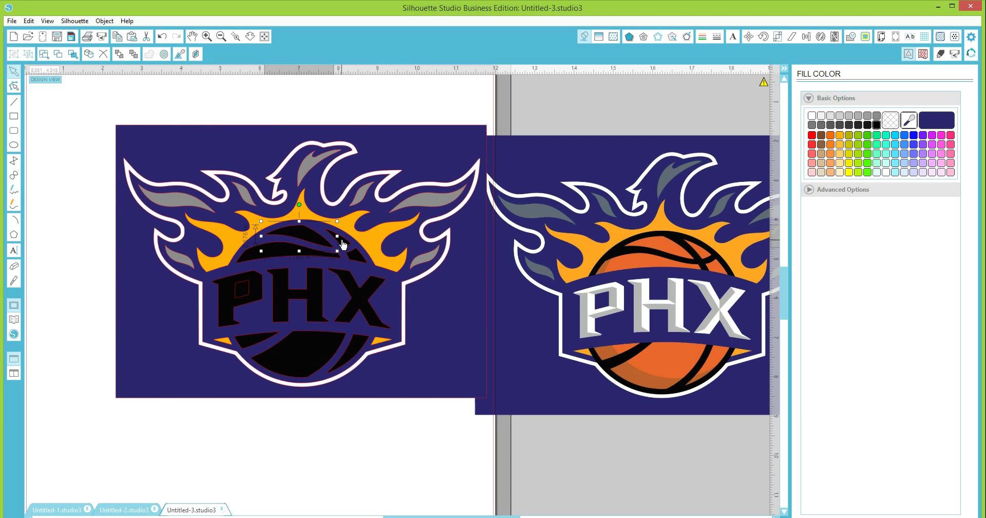
drag(343, 244, 359, 265)
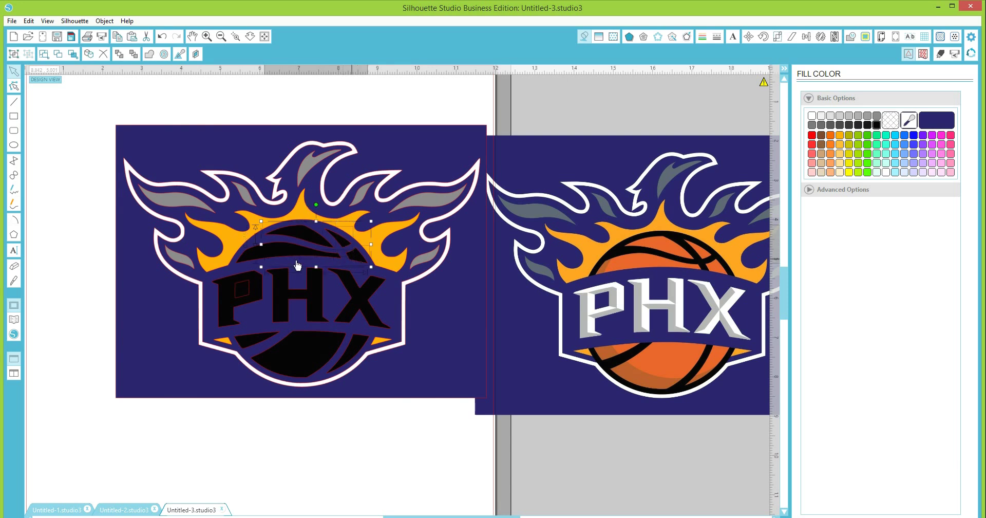
shift+click(263, 339)
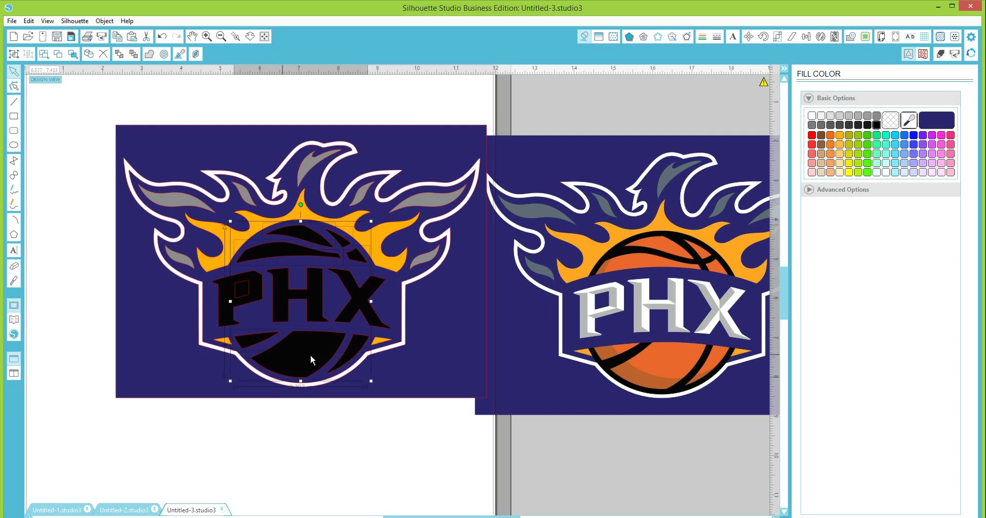
drag(371, 352, 373, 380)
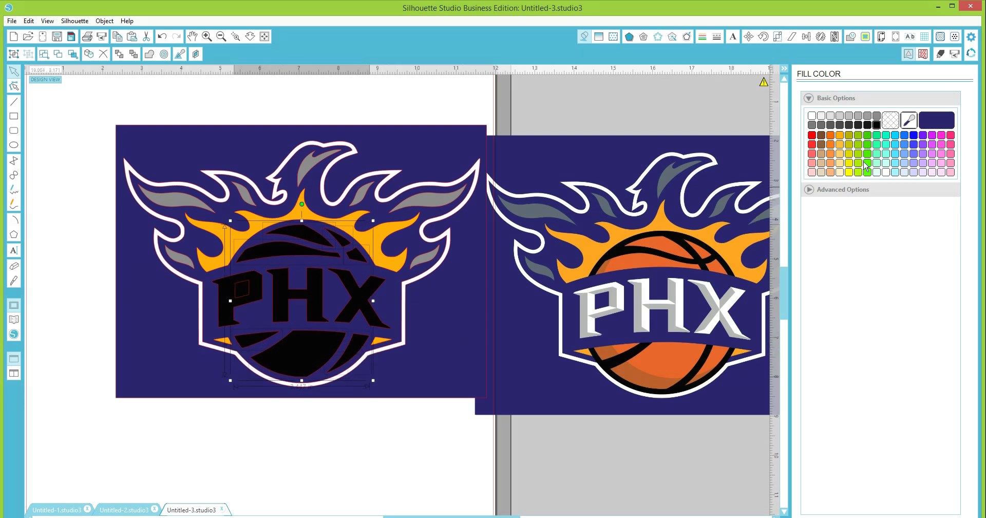
click(830, 135)
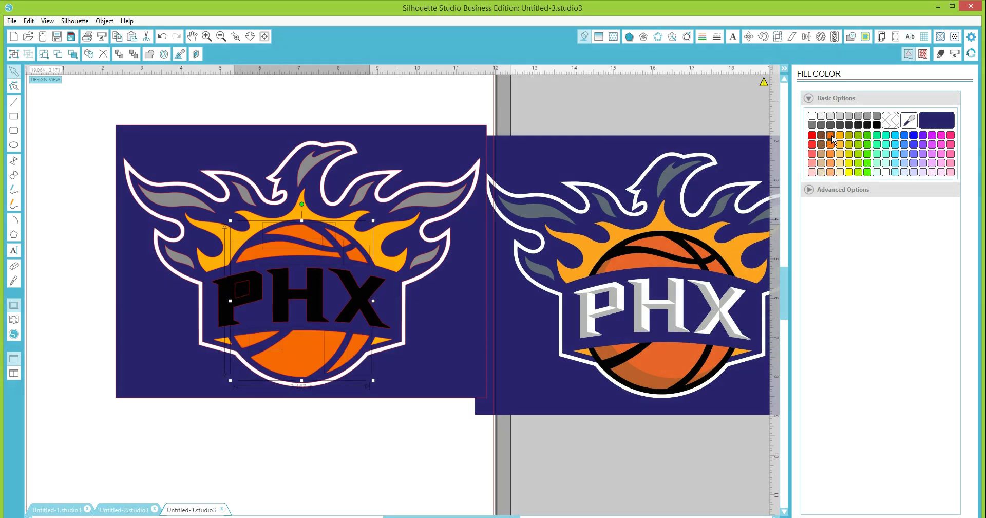
Fill the inner hole of the letter P with the dark purple of the background rectangle
click(147, 338)
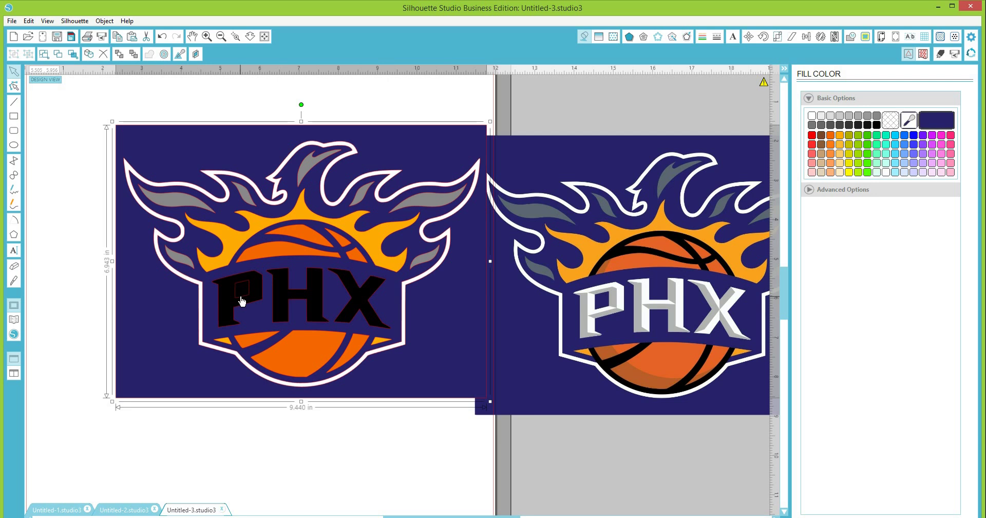
drag(241, 301, 242, 302)
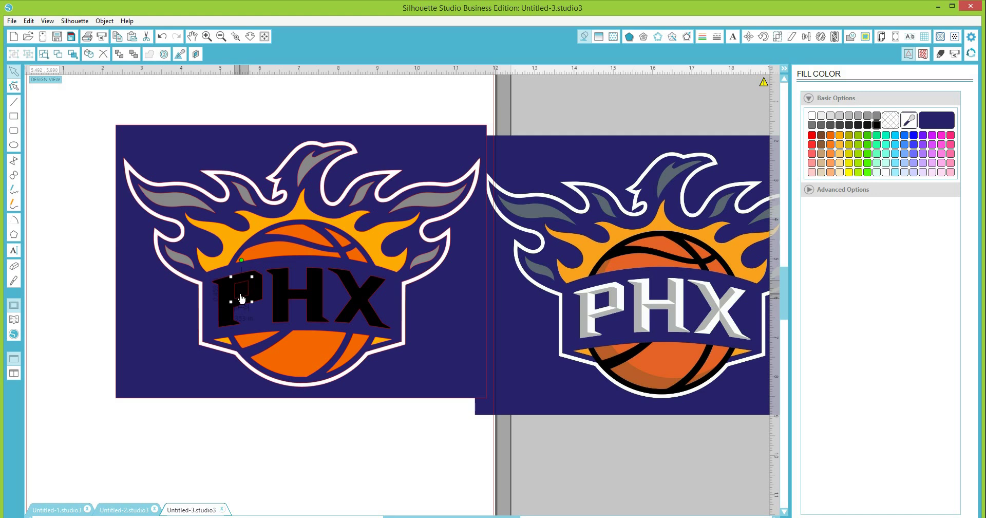
click(942, 126)
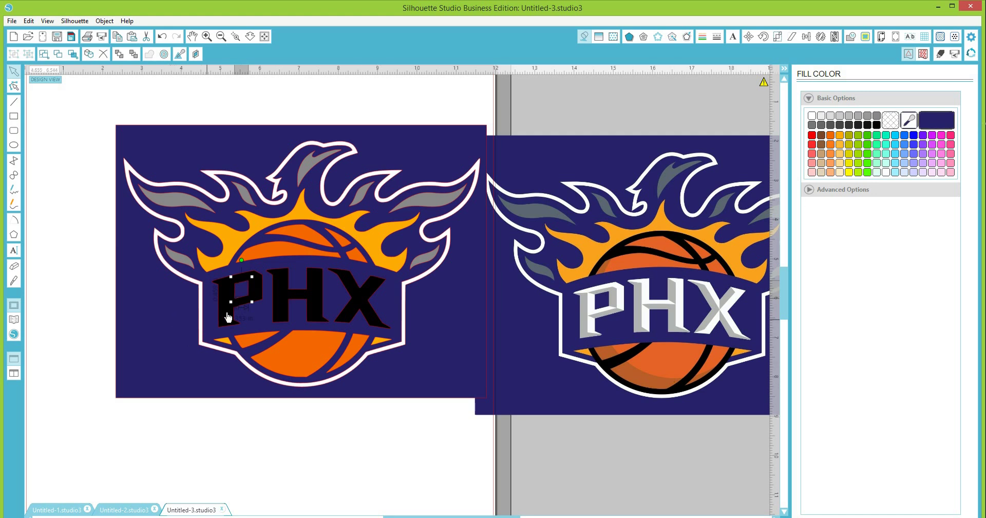
Fill the letters P, H and X with white and deselect them
click(228, 317)
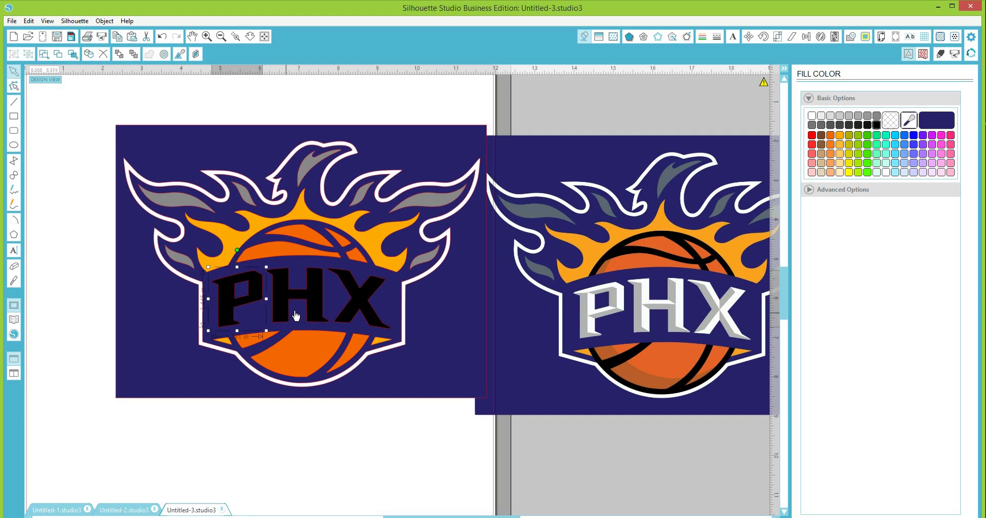
shift+click(311, 302)
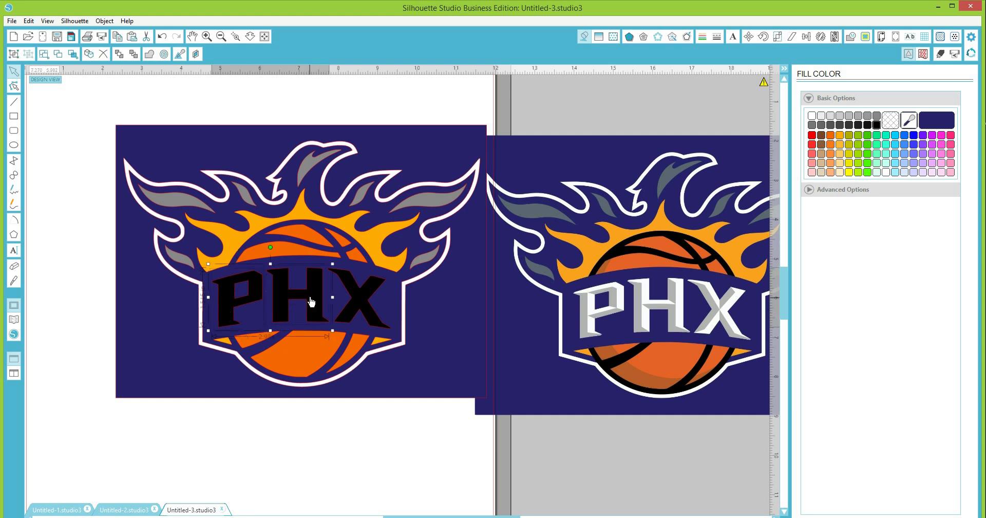
shift+click(356, 297)
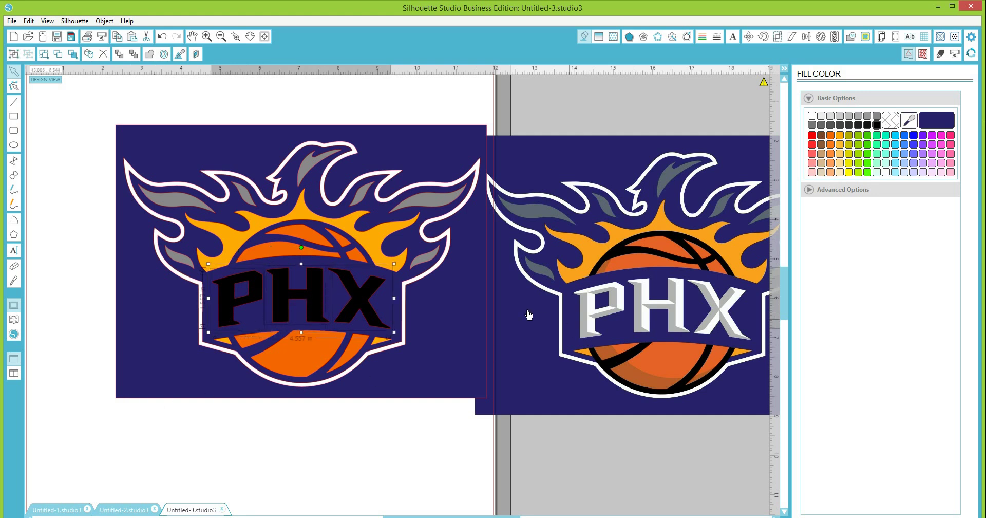
click(812, 117)
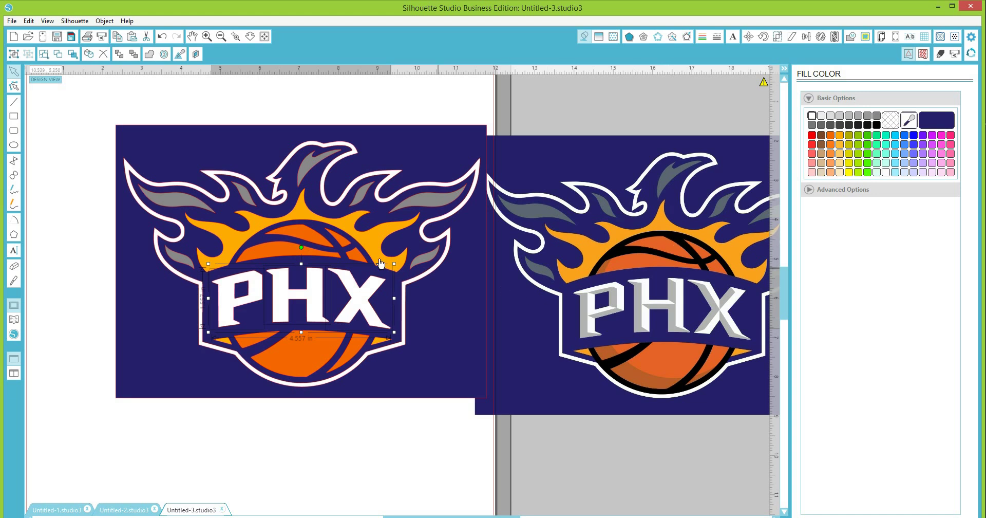
click(80, 208)
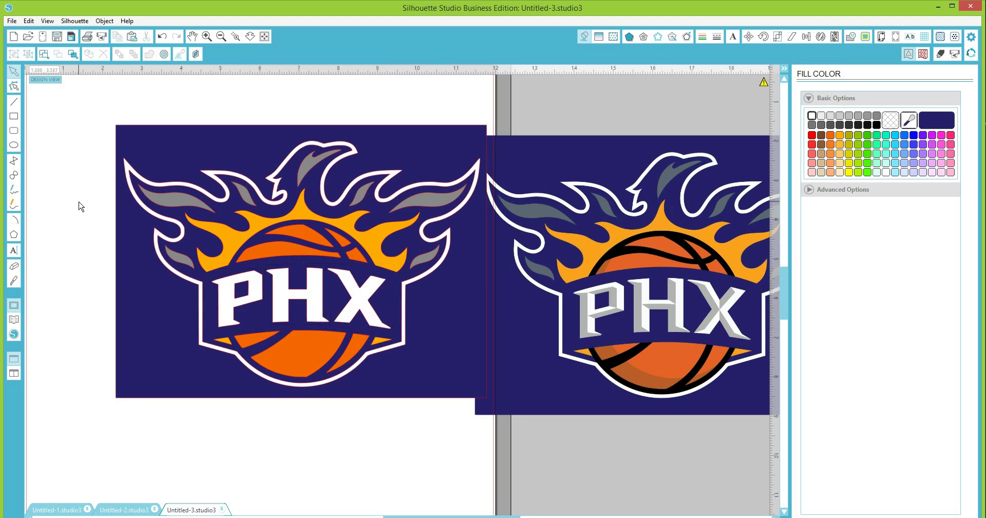
Try reshaping the right wing tip of the logo outline by moving an edit point, and undo the change
click(265, 205)
click(266, 205)
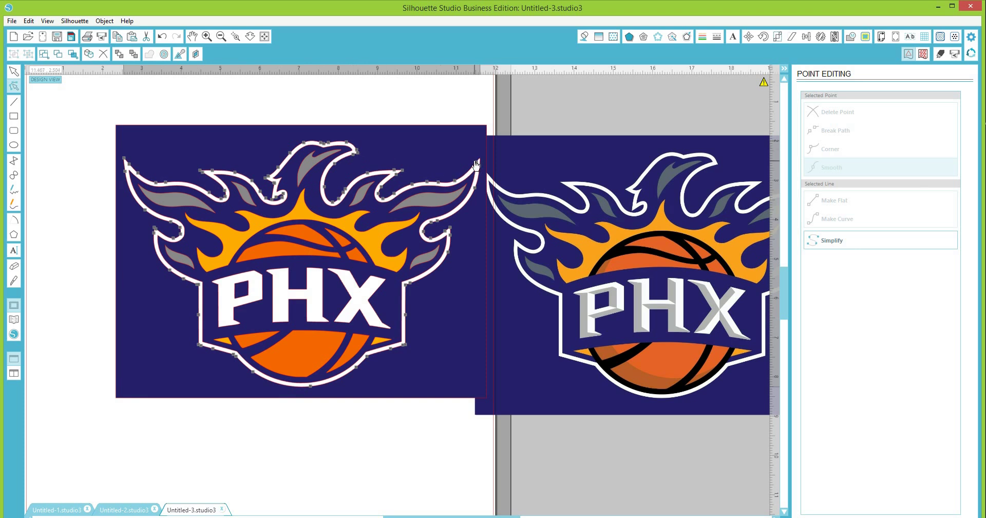
mouse_move(479, 165)
mouse_down()
mouse_move(324, 115)
mouse_move(451, 97)
mouse_move(462, 184)
mouse_move(464, 161)
mouse_up()
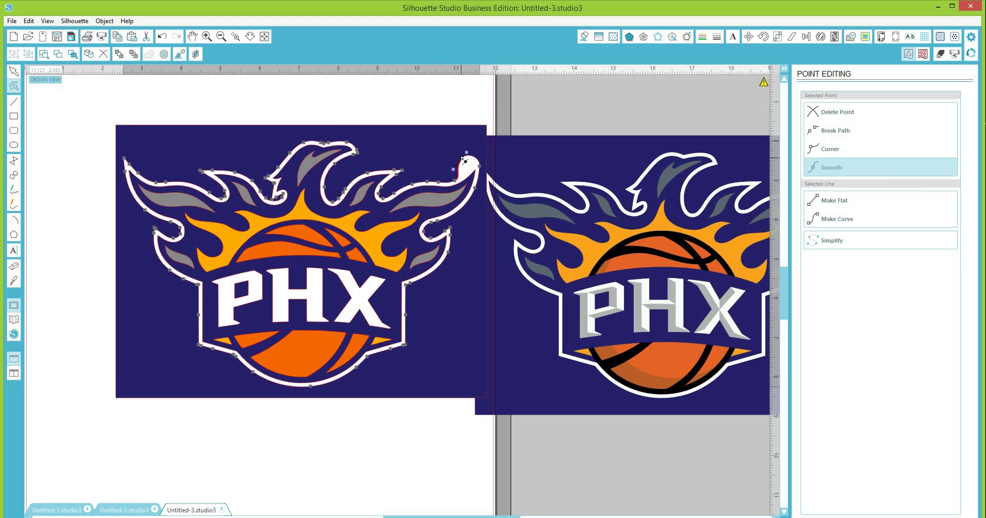
click(162, 36)
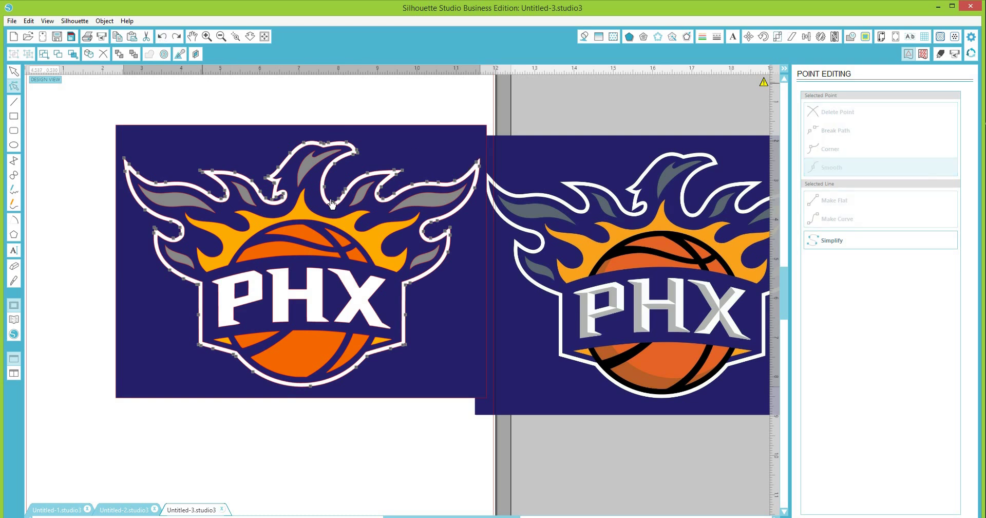
Try filling the phoenix body shape inside the white outline with turquoise, and undo the fill
click(267, 256)
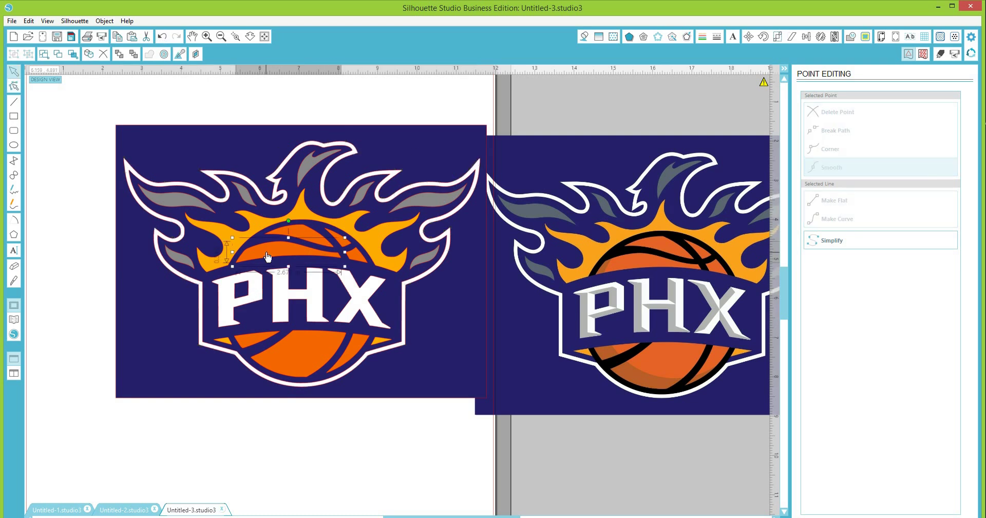
click(259, 244)
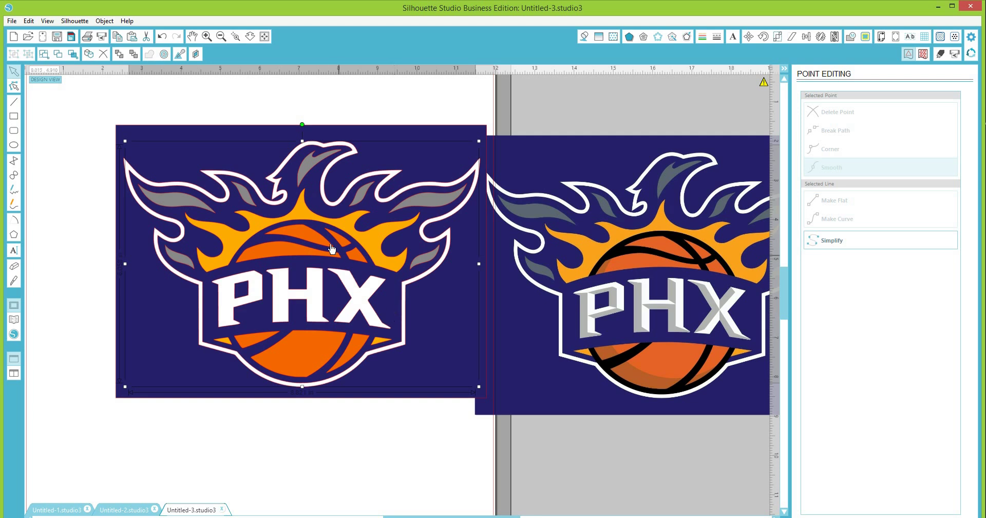
click(584, 36)
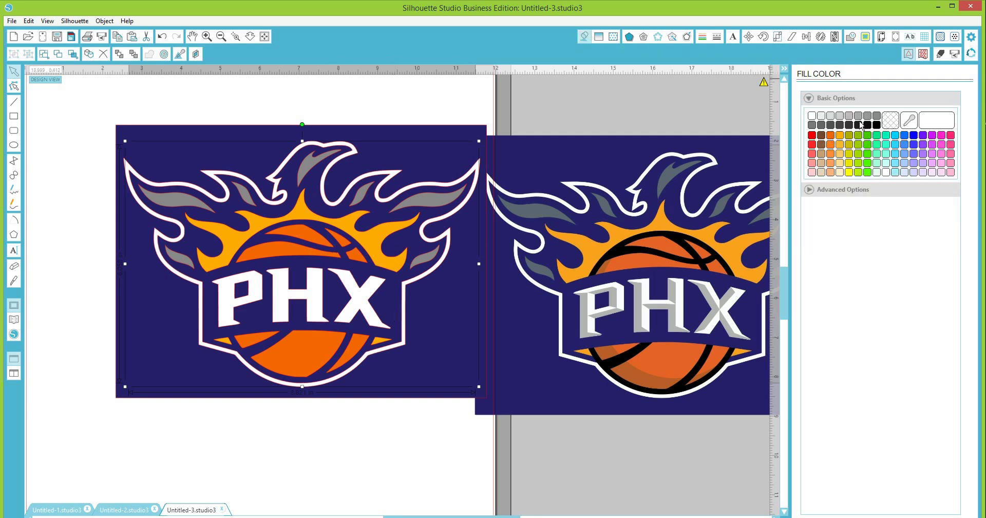
click(891, 139)
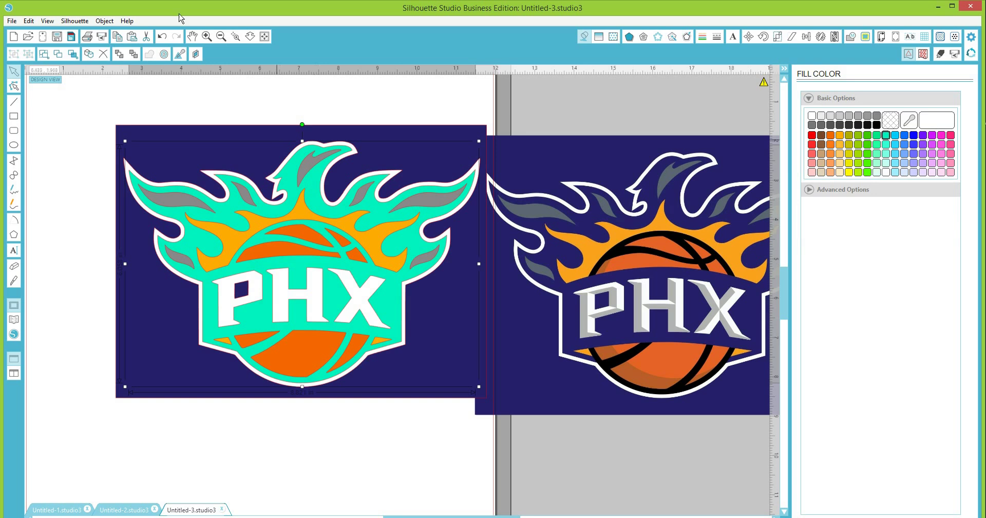
click(162, 37)
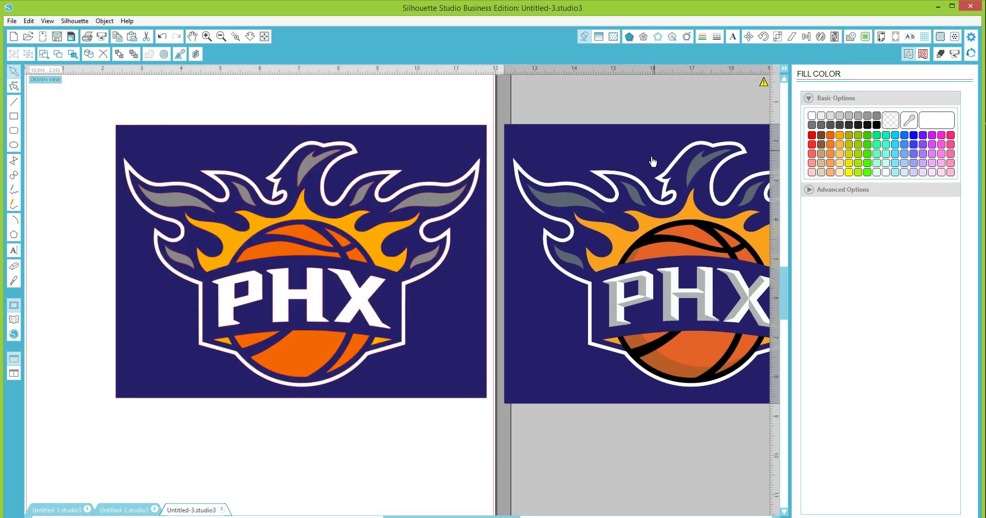
Move the original reference image clear of the traced logo and deselect it
click(503, 292)
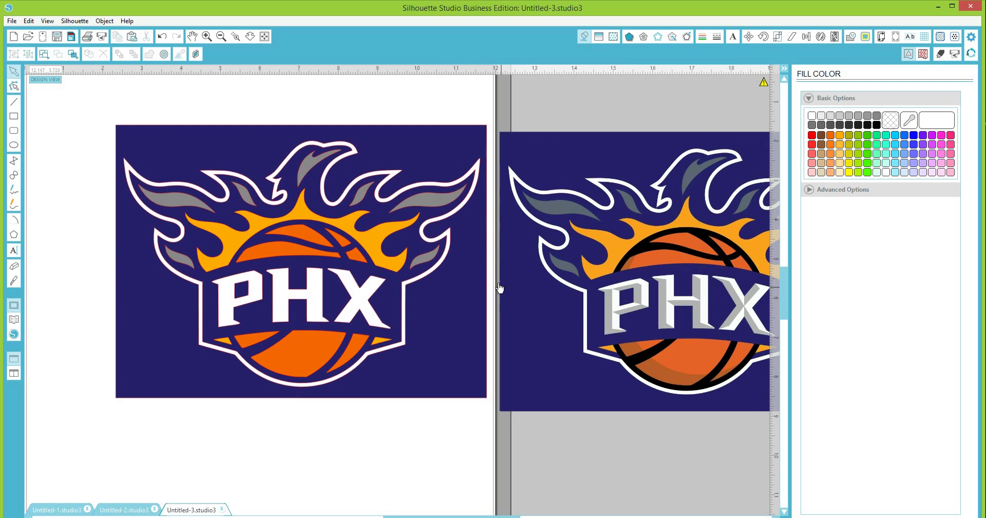
Set the cut mode to Advanced, organised by fill color, and disable cutting for all five colors and the pattern
click(940, 54)
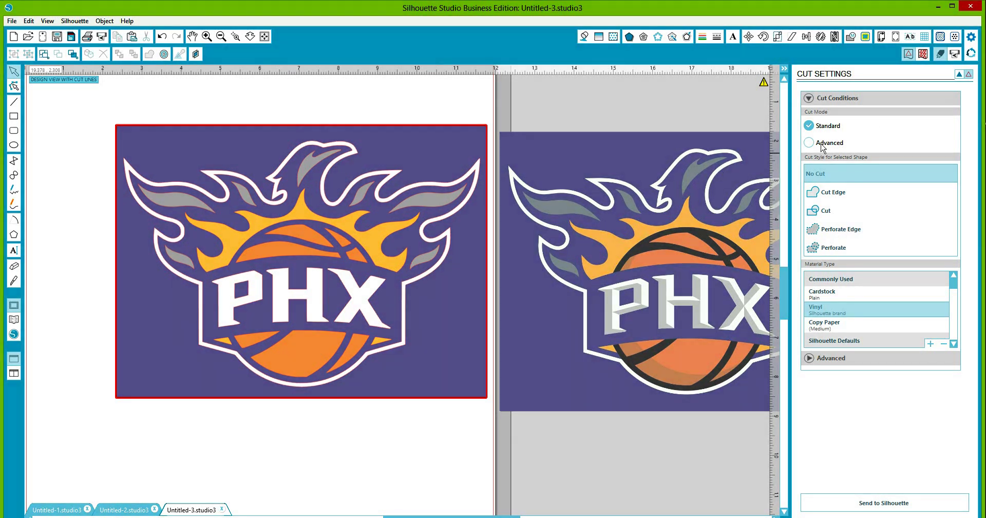
click(822, 146)
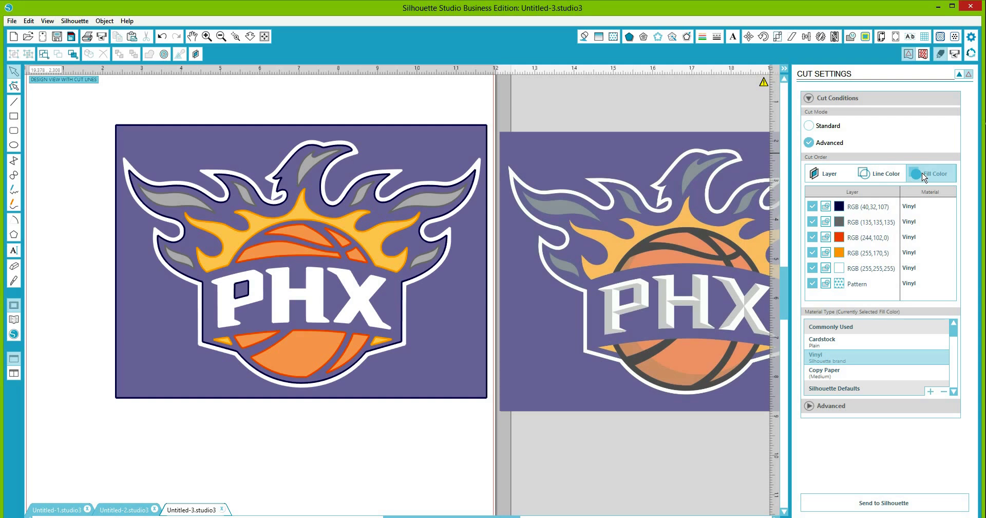
click(812, 206)
click(812, 221)
click(811, 237)
click(812, 252)
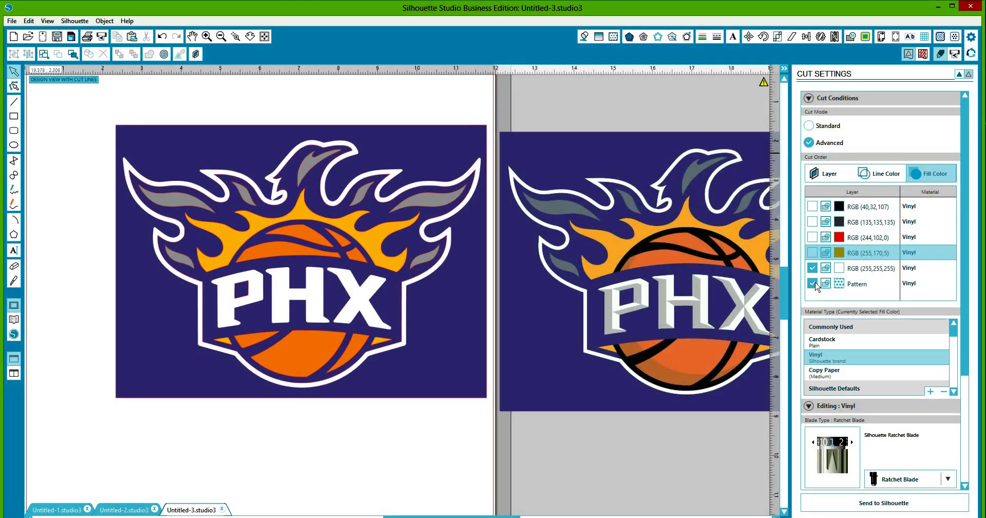
click(812, 283)
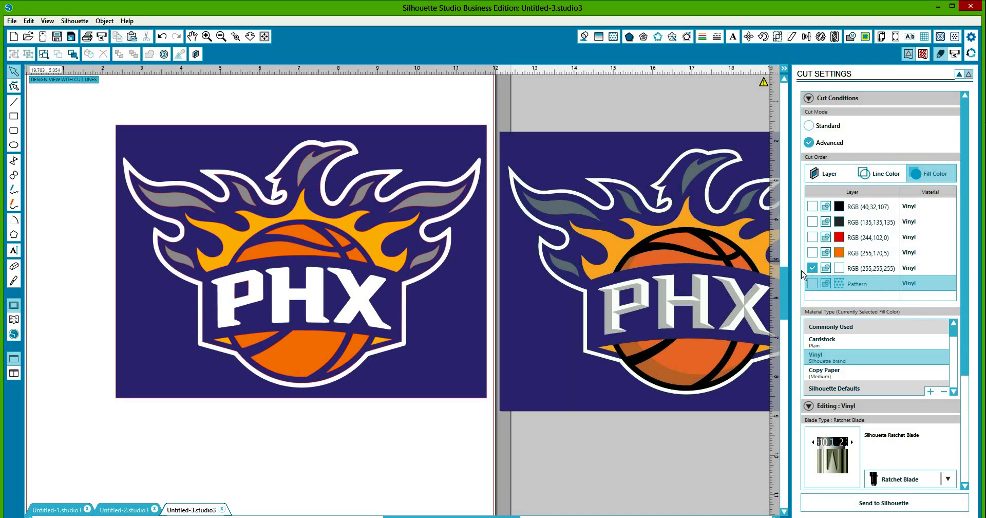
click(812, 268)
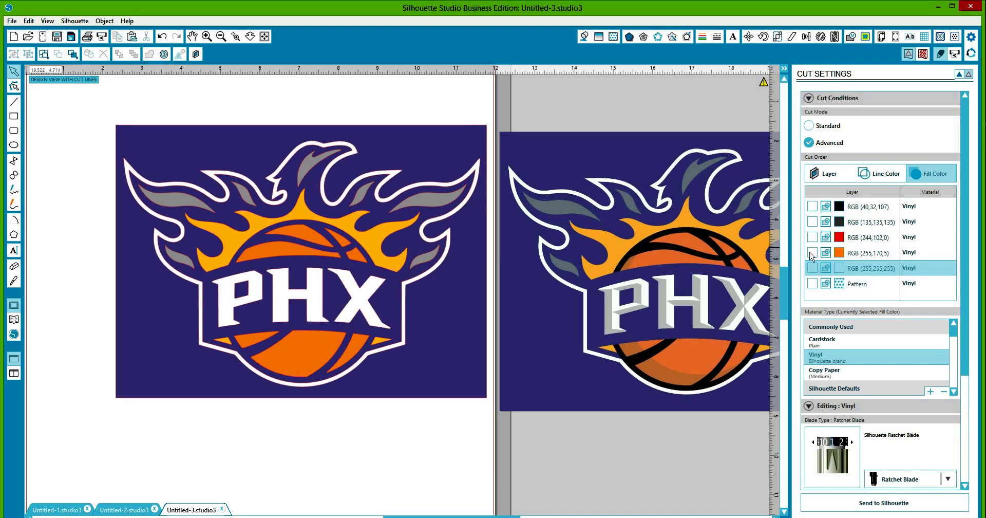
Enable cutting for the yellow-orange fill RGB (255,170,5), disable it again, and enable only the gray fill RGB (135,135,135)
click(812, 252)
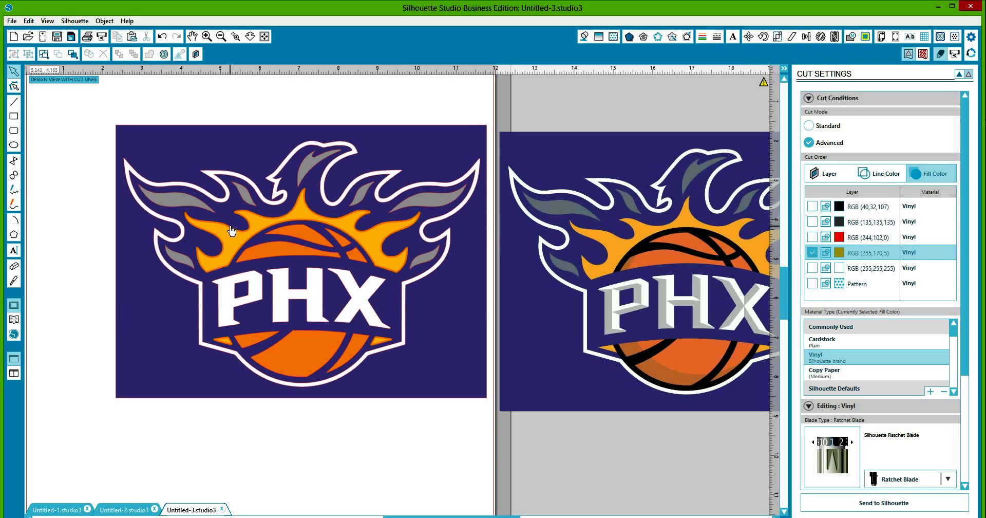
click(811, 253)
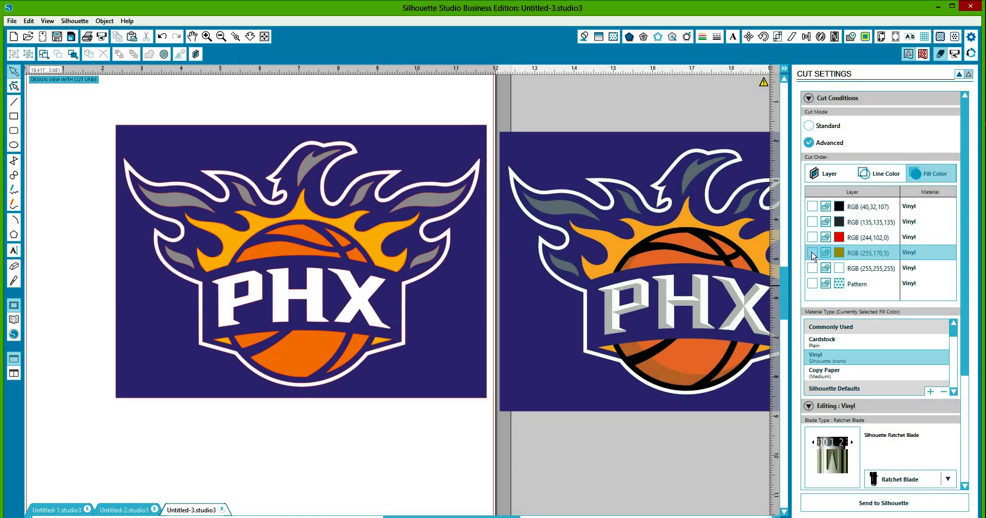
click(812, 222)
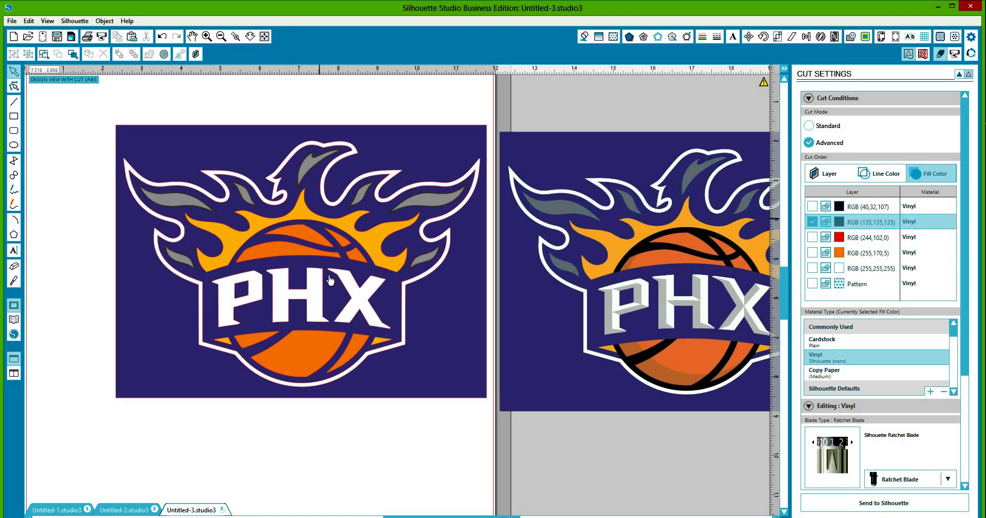
Return the cut mode to Standard and hide the cut settings, leaving nothing selected in the design
click(825, 130)
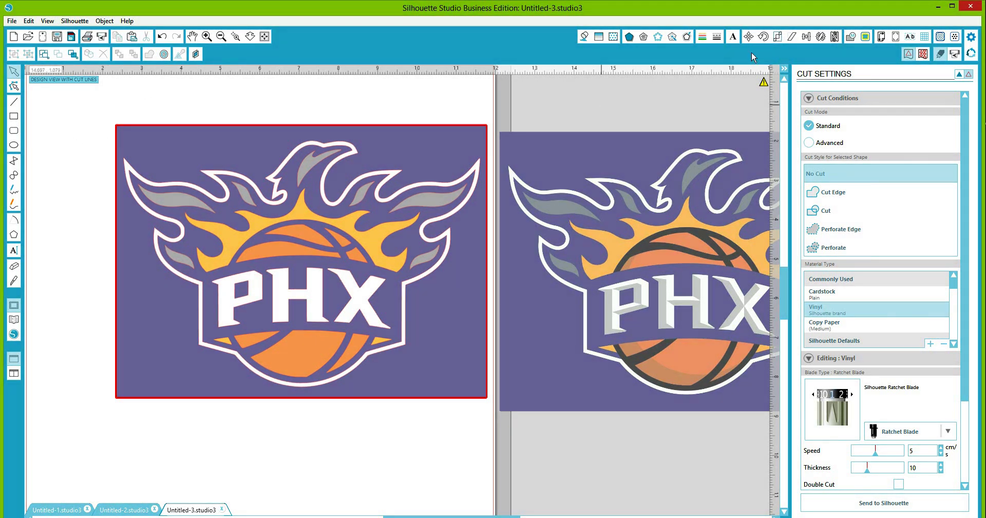
click(784, 71)
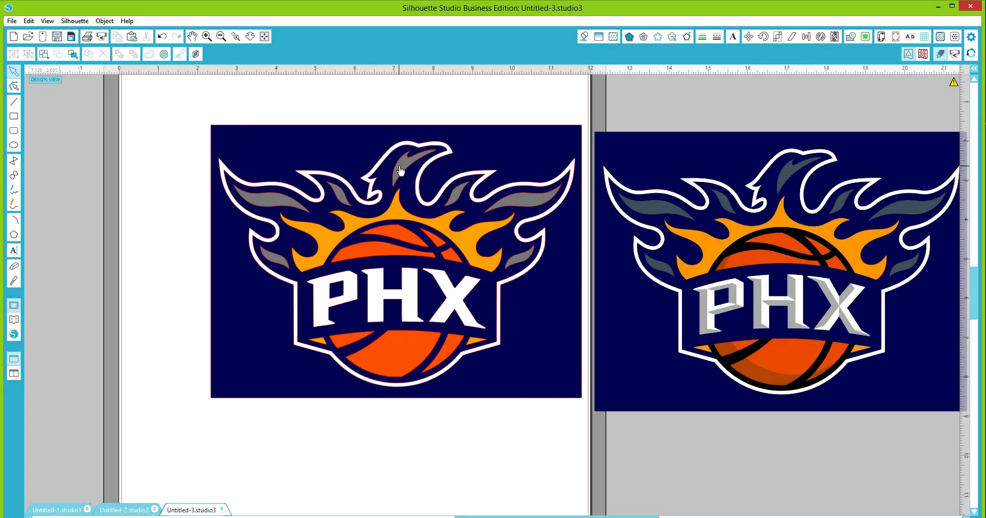
click(401, 171)
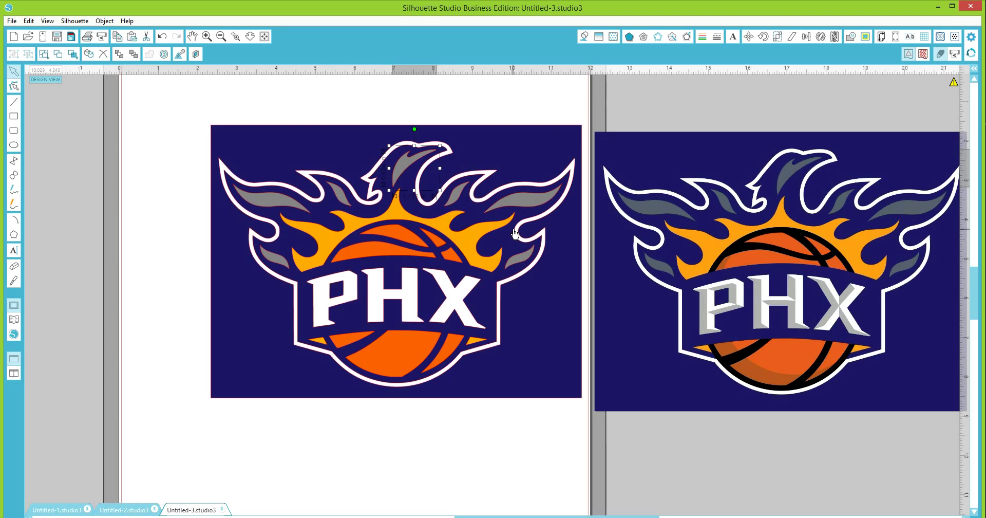
click(157, 257)
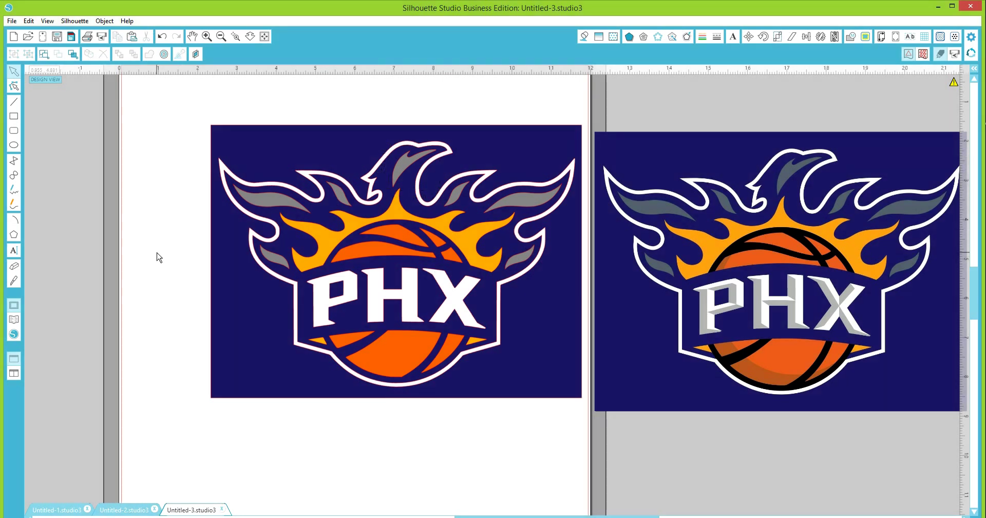